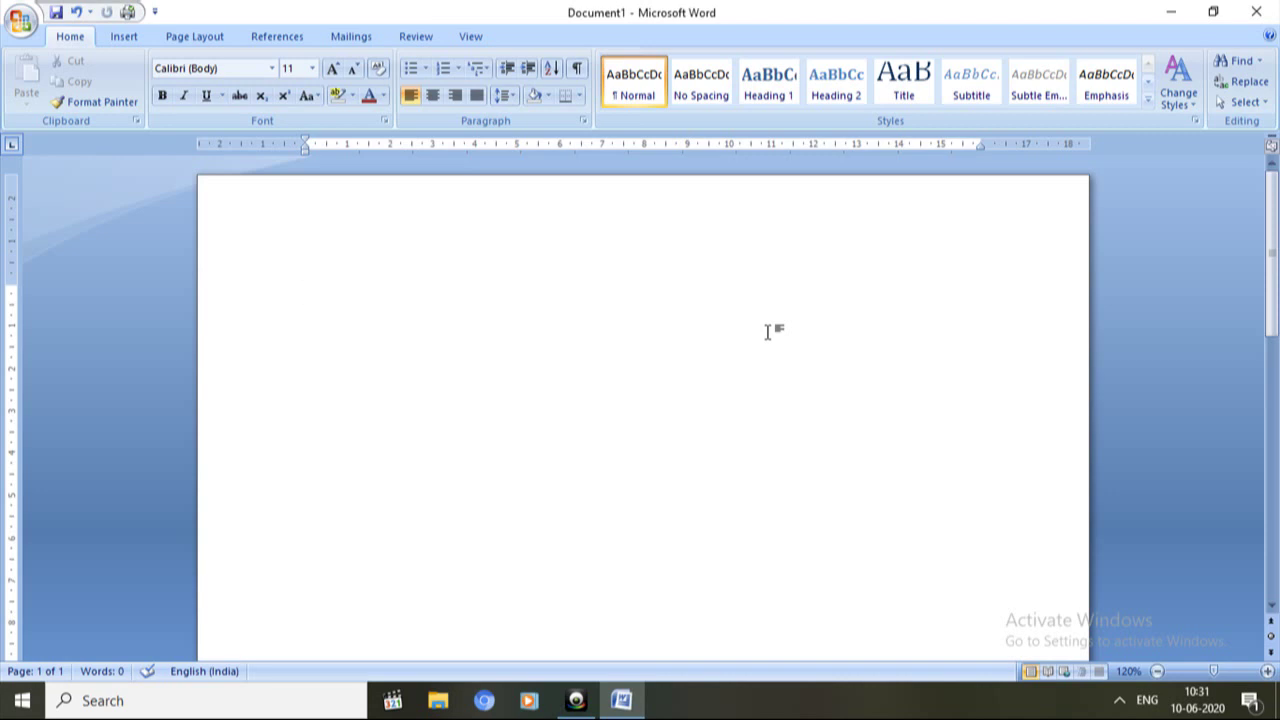
# Start a WordArt object in the black upward-arched style and replace its placeholder text with COMPUTER
pyautogui.click(122, 38)
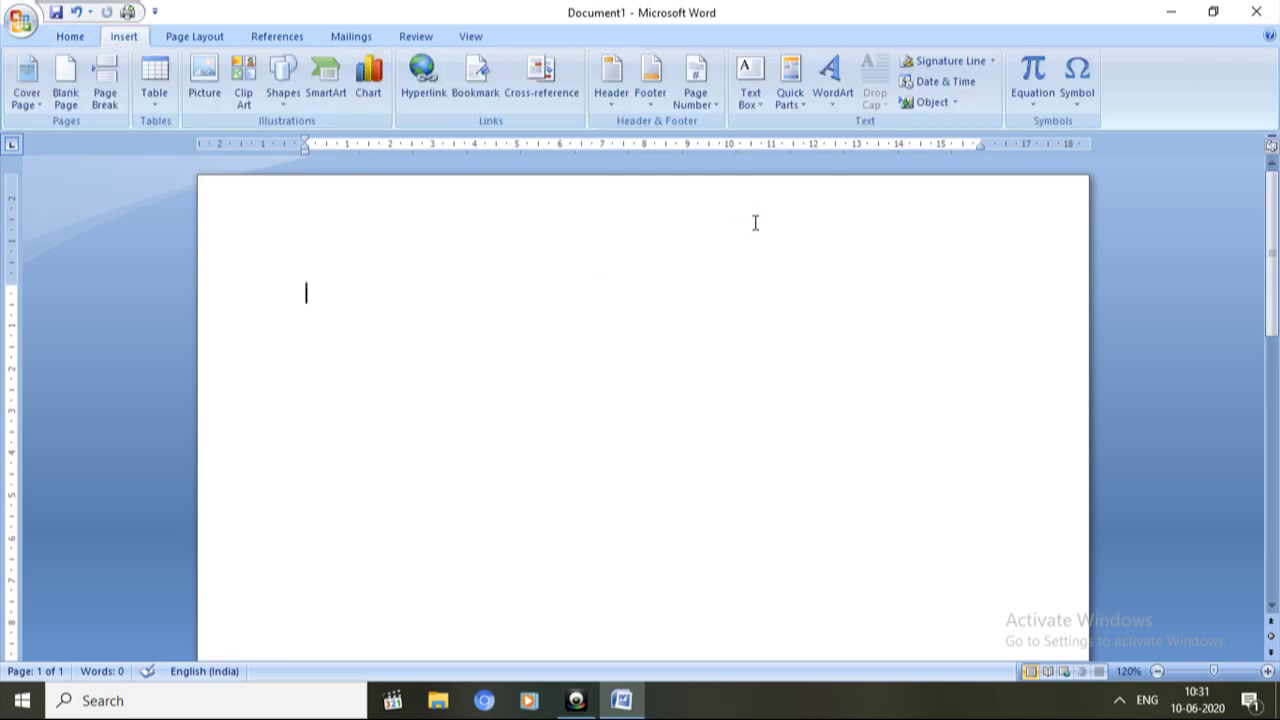
pyautogui.click(833, 105)
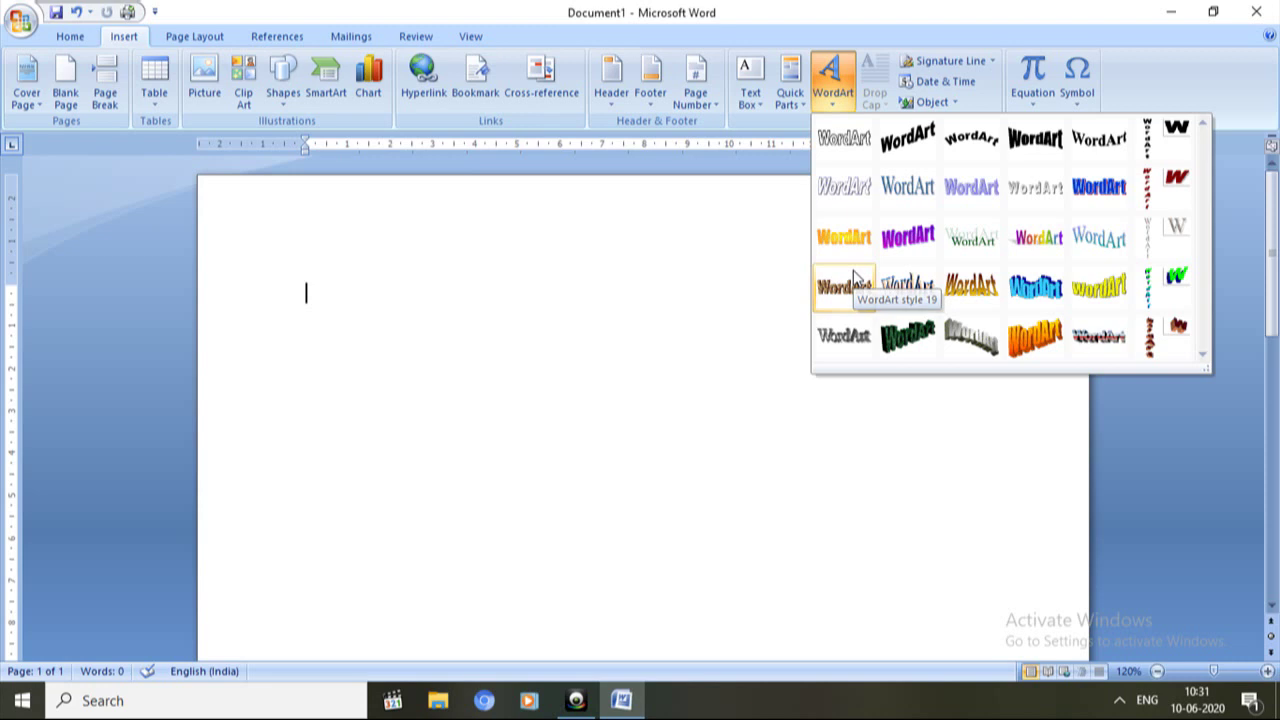
pyautogui.click(970, 138)
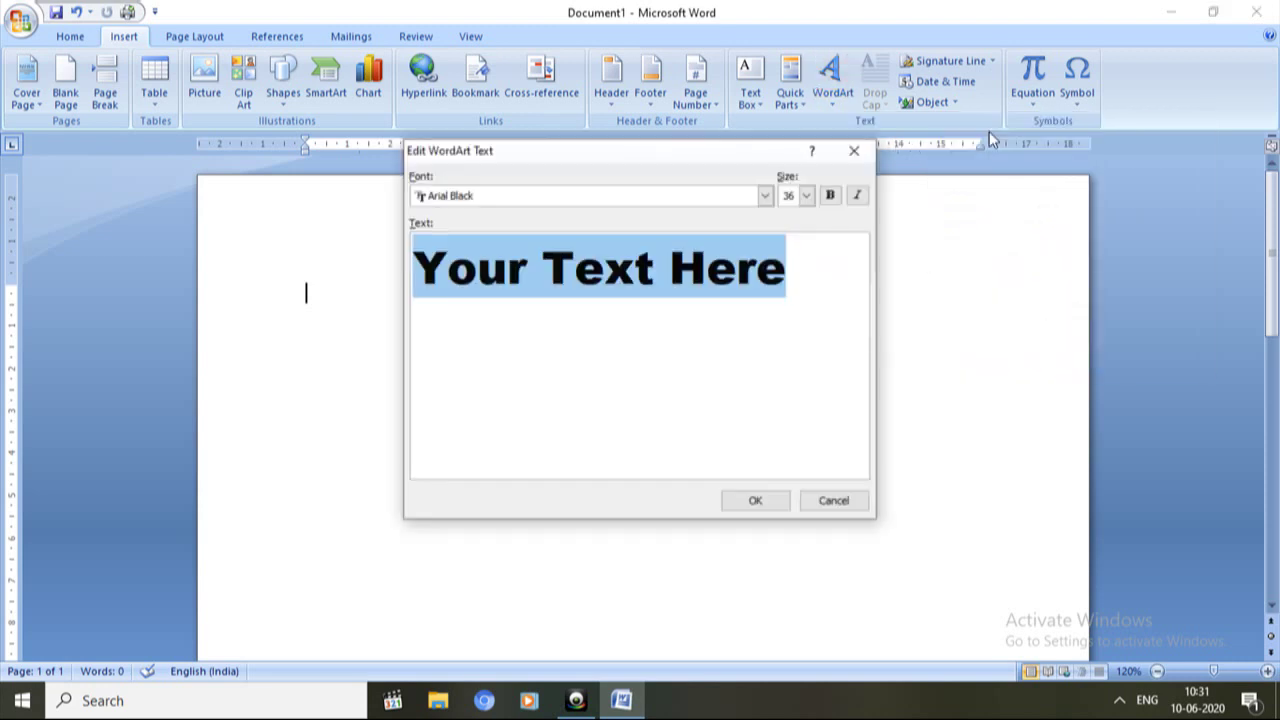
pyautogui.press('BackSpace')
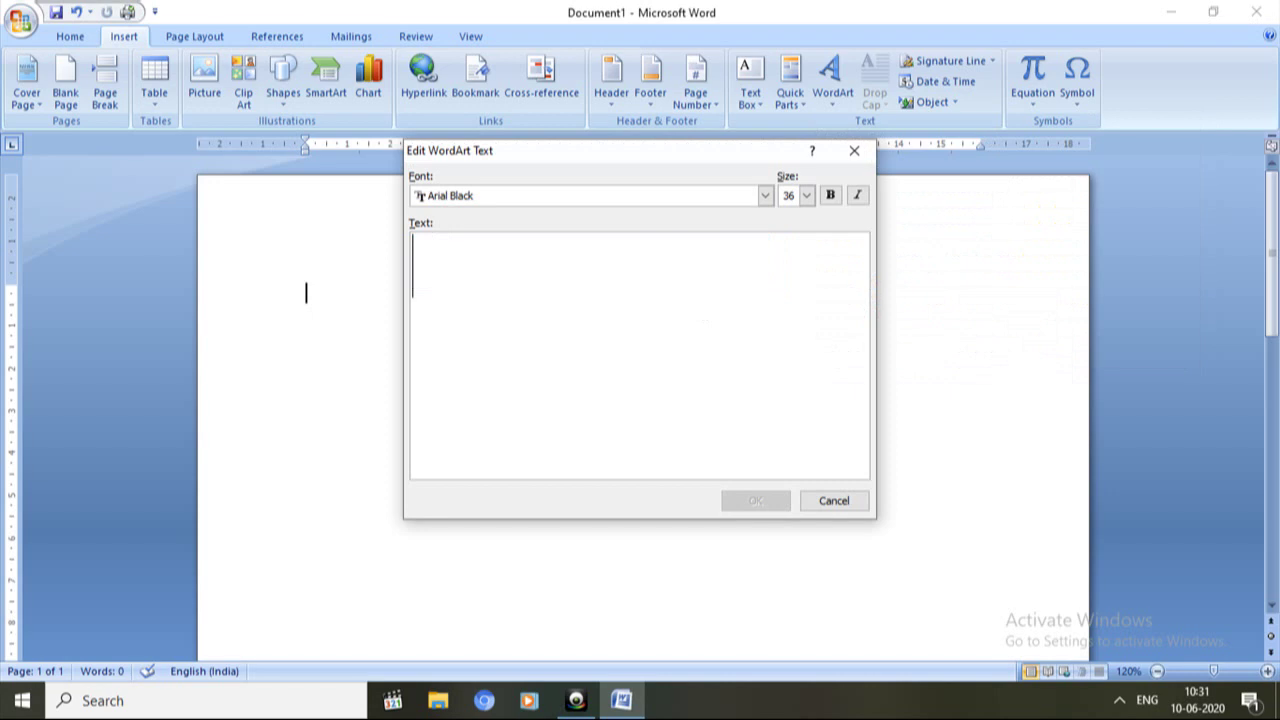
pyautogui.write('C')
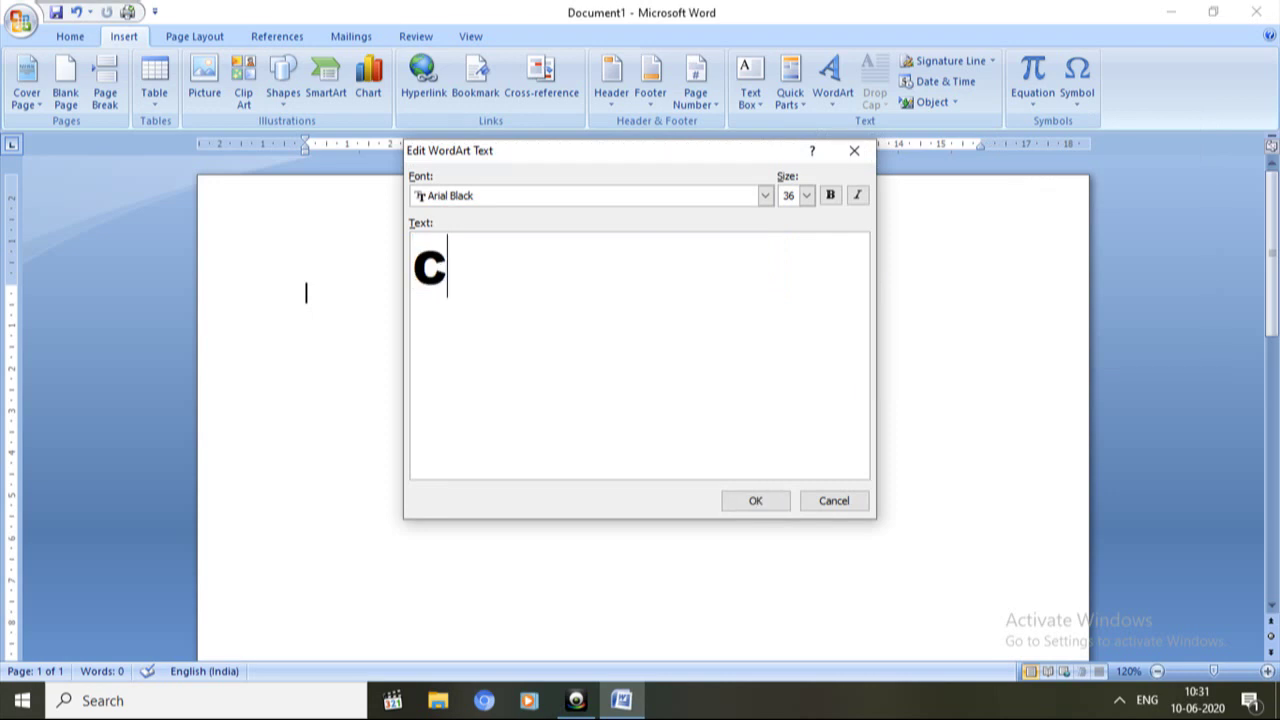
pyautogui.write('OMPUTER')
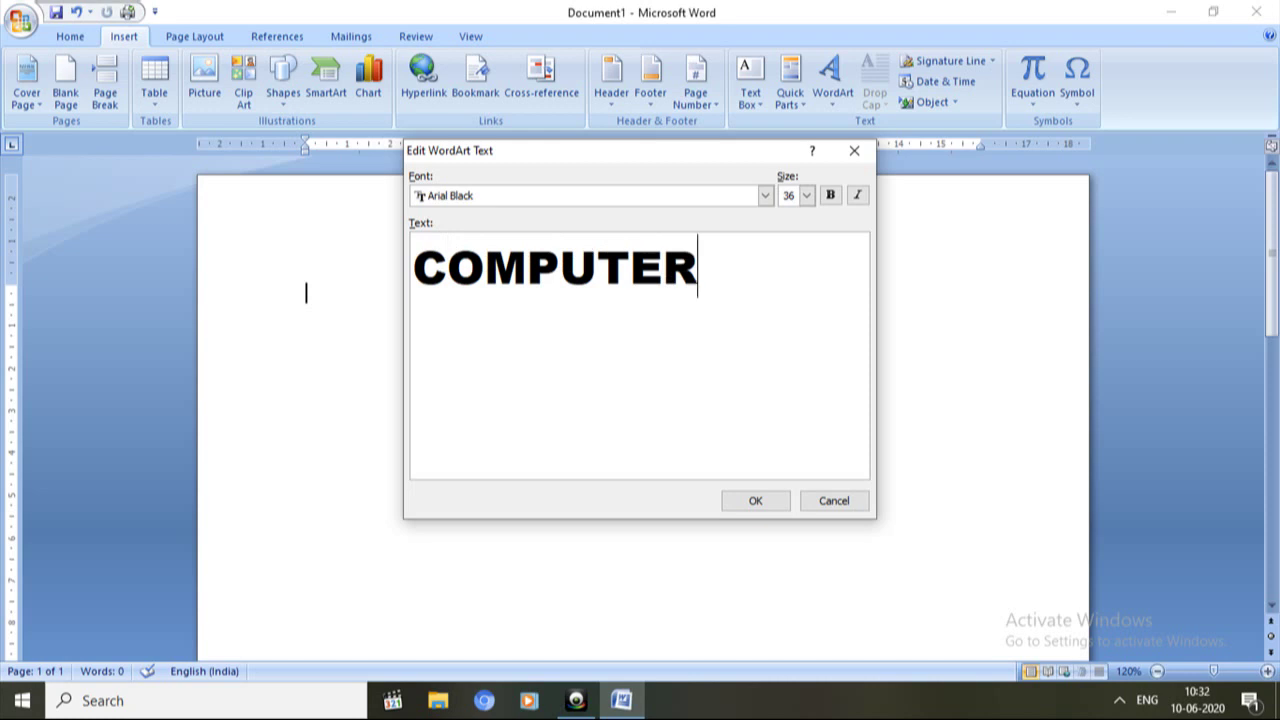
# Format the WordArt text in bold Algerian at size 40 and insert it into the document
pyautogui.click(765, 196)
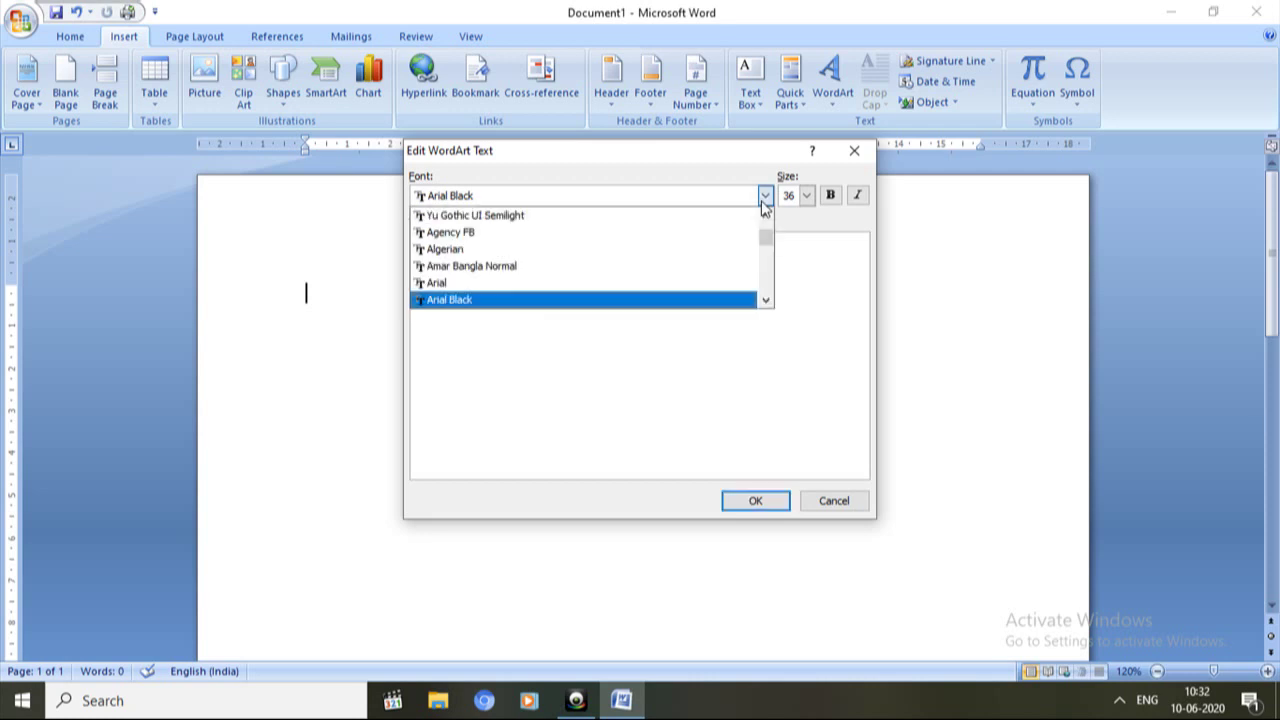
pyautogui.click(567, 252)
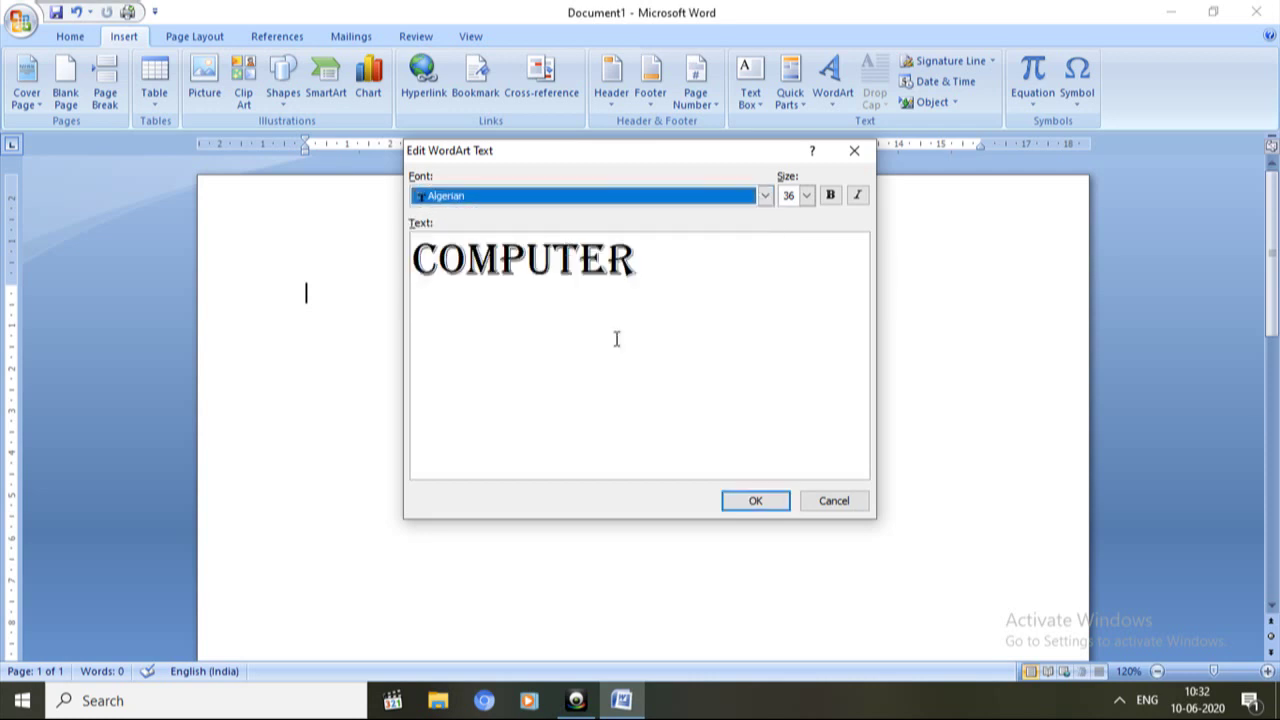
pyautogui.click(806, 196)
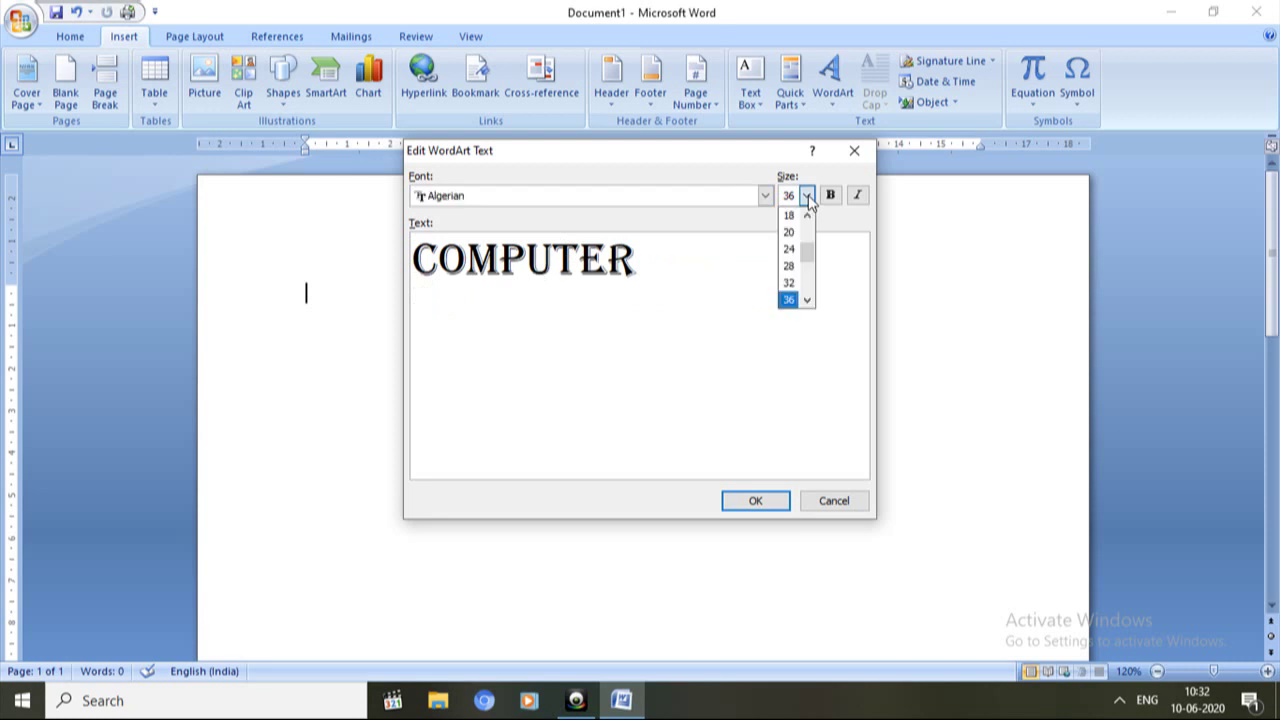
pyautogui.click(807, 300)
pyautogui.click(792, 299)
pyautogui.click(831, 197)
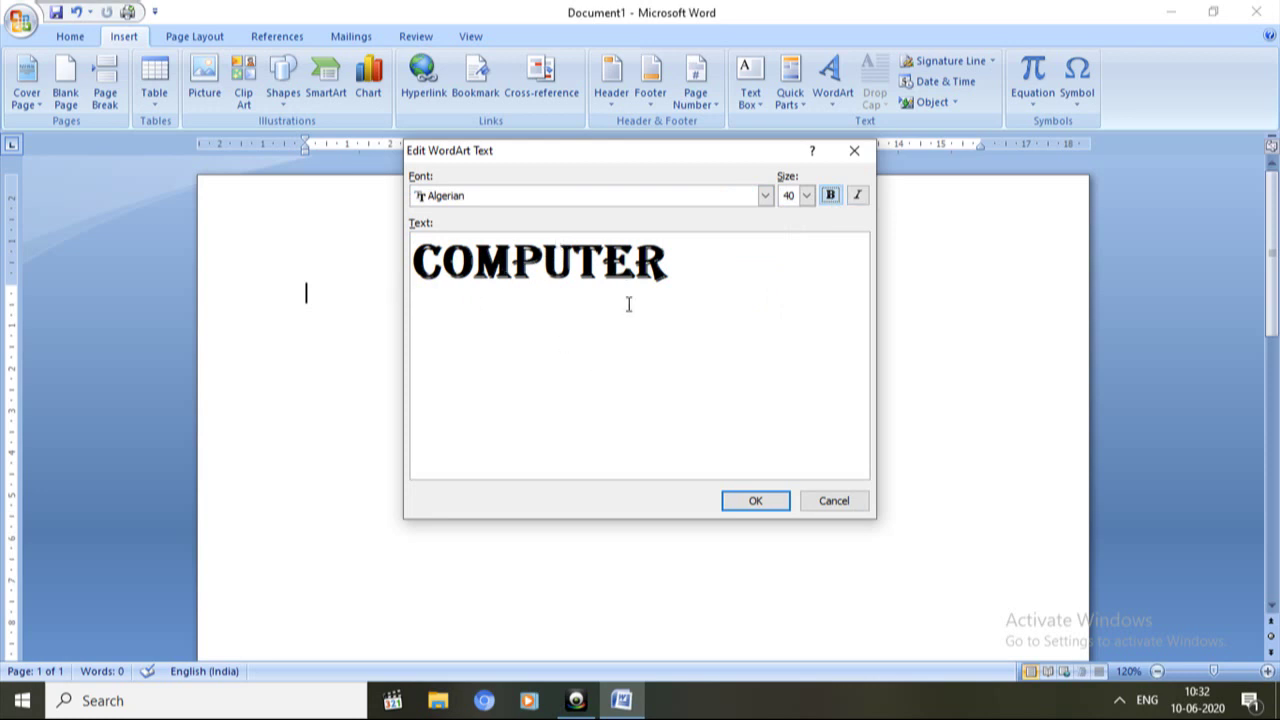
pyautogui.click(755, 501)
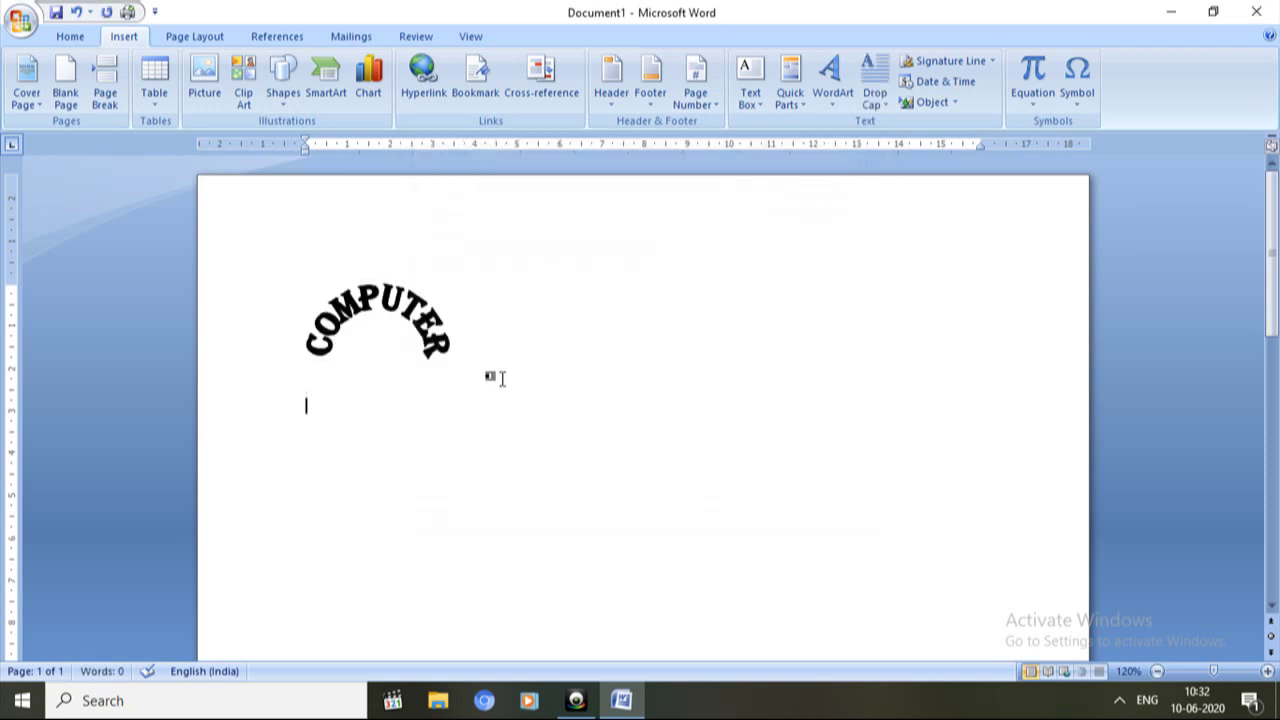
# Enlarge the COMPUTER WordArt across the page to about 12.28 cm high and 14.31 cm wide
pyautogui.click(410, 328)
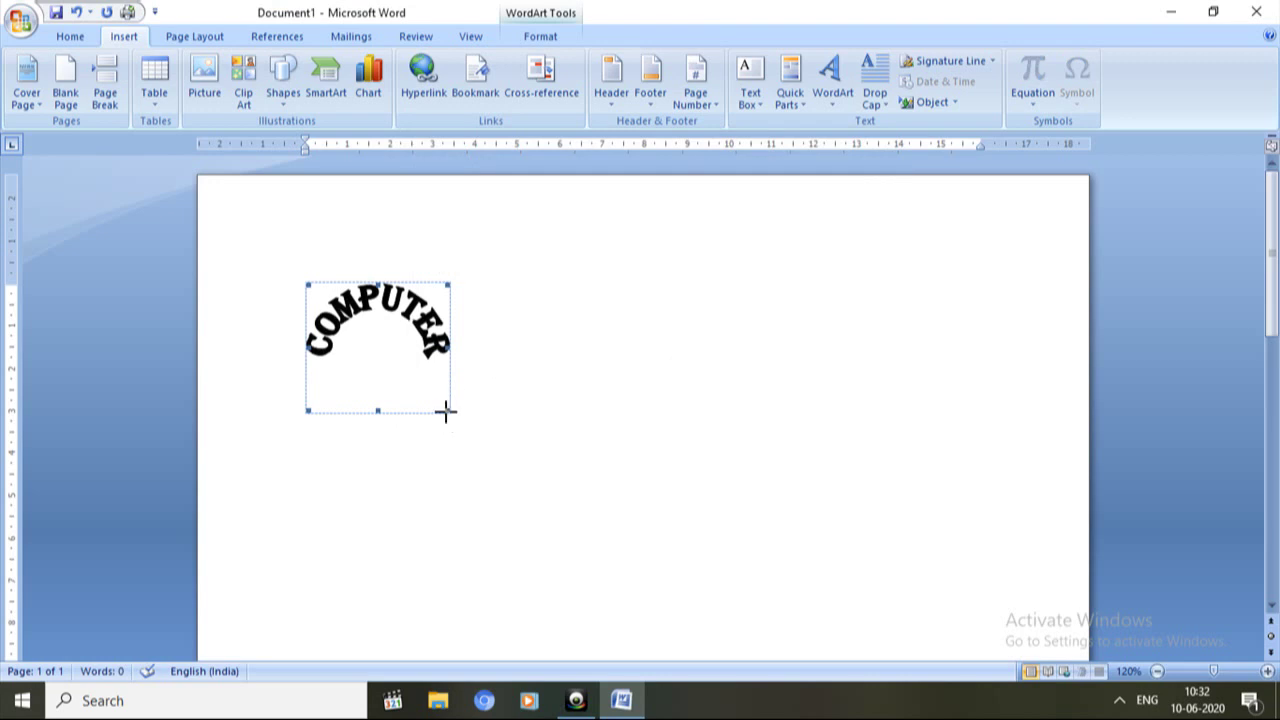
pyautogui.moveTo(707, 441); pyautogui.dragTo(940, 584)
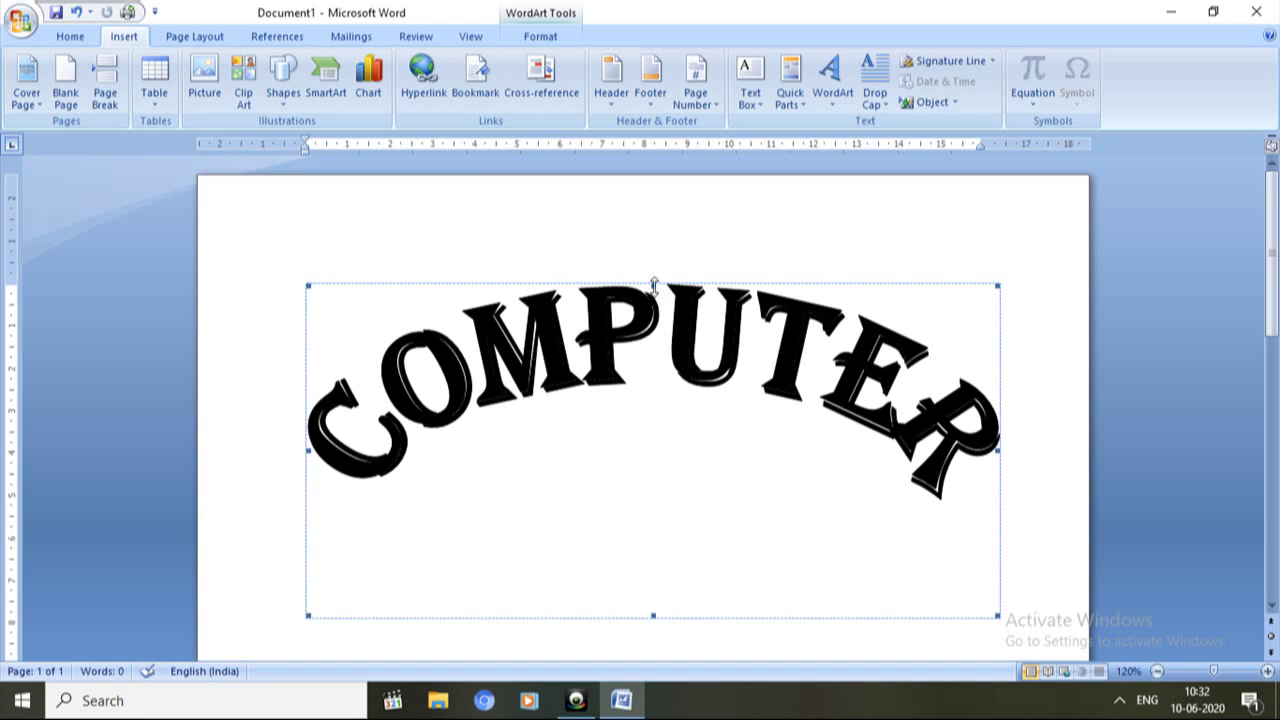
pyautogui.moveTo(653, 285); pyautogui.dragTo(654, 163)
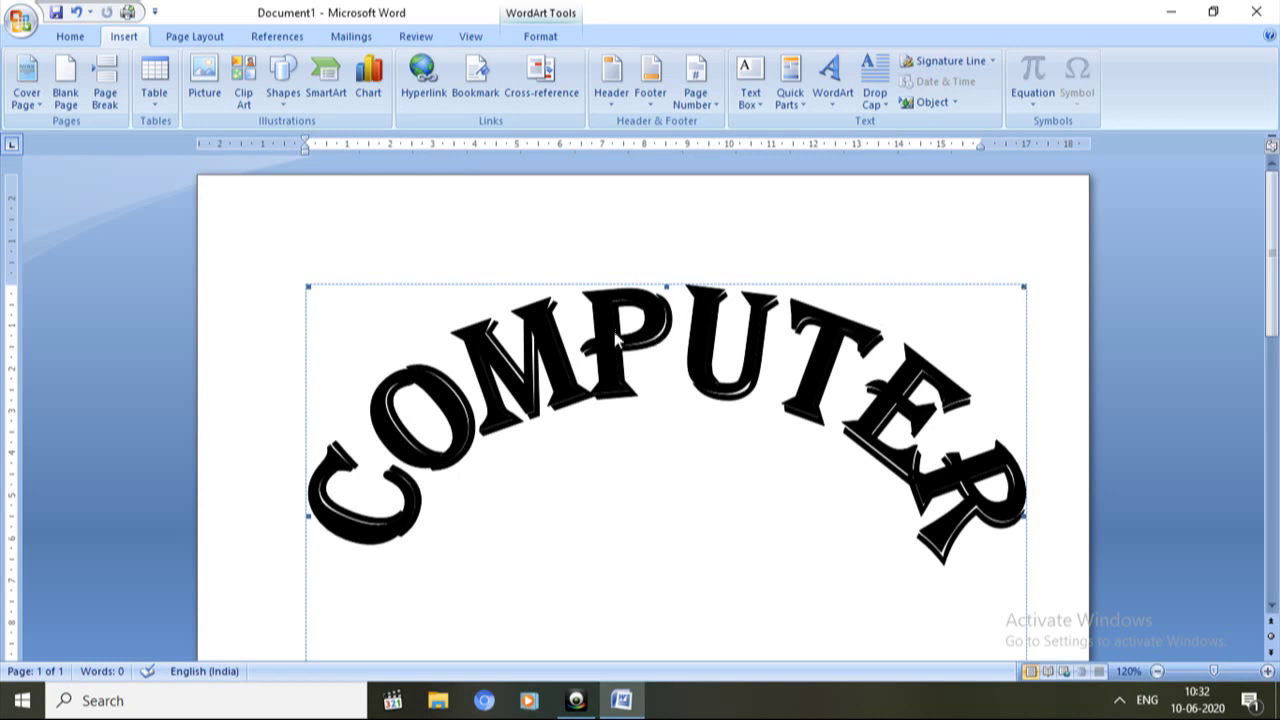
pyautogui.moveTo(666, 284); pyautogui.dragTo(663, 160)
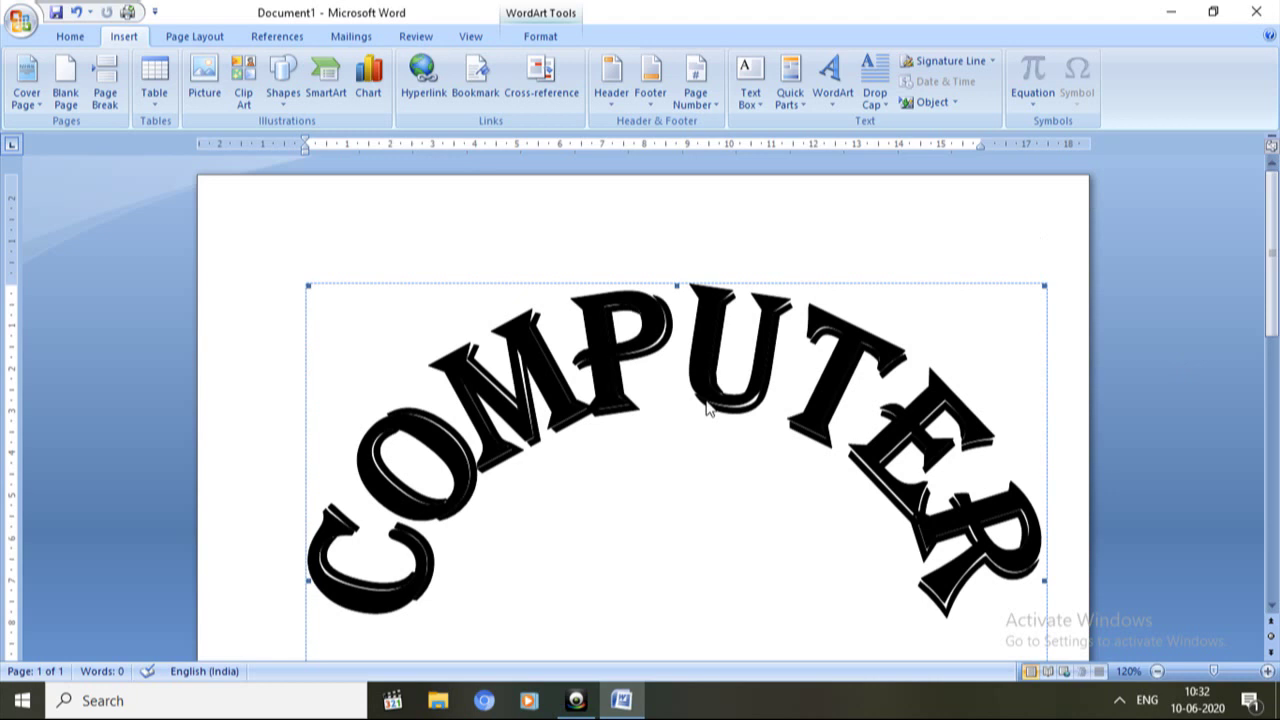
# Fill the WordArt letters with a bright green from the additional fill colors
pyautogui.click(532, 38)
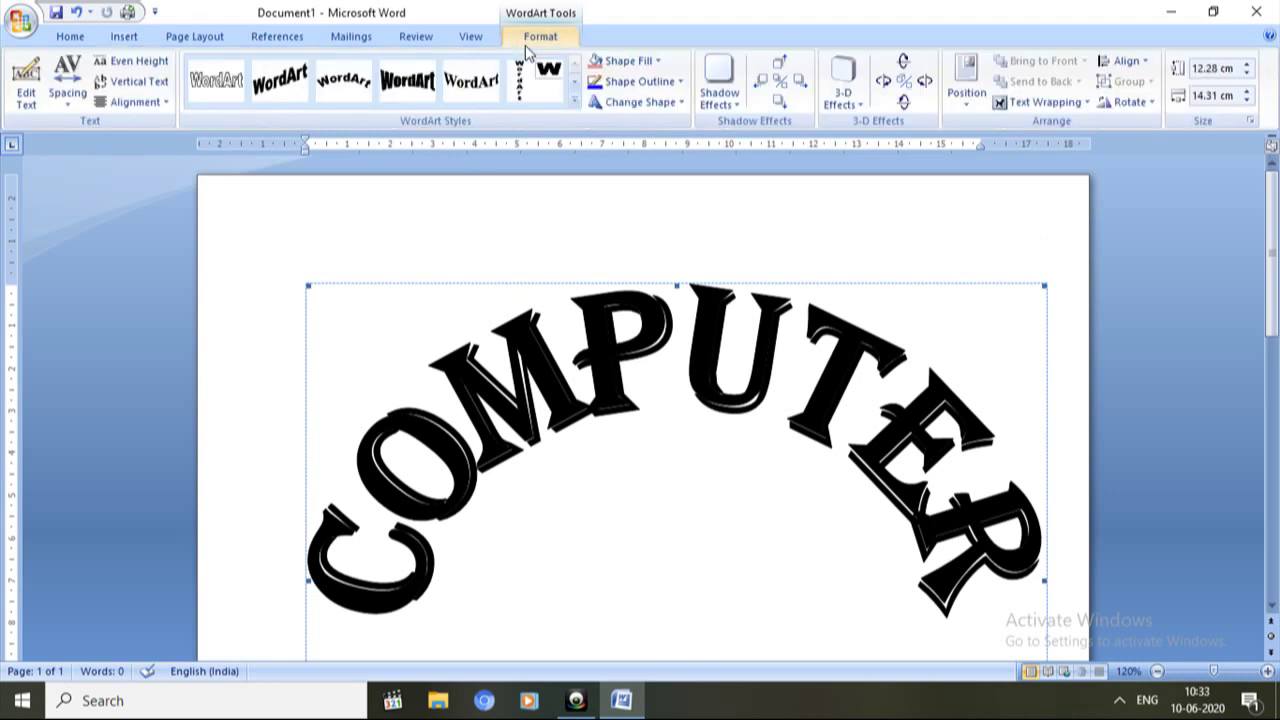
pyautogui.click(658, 61)
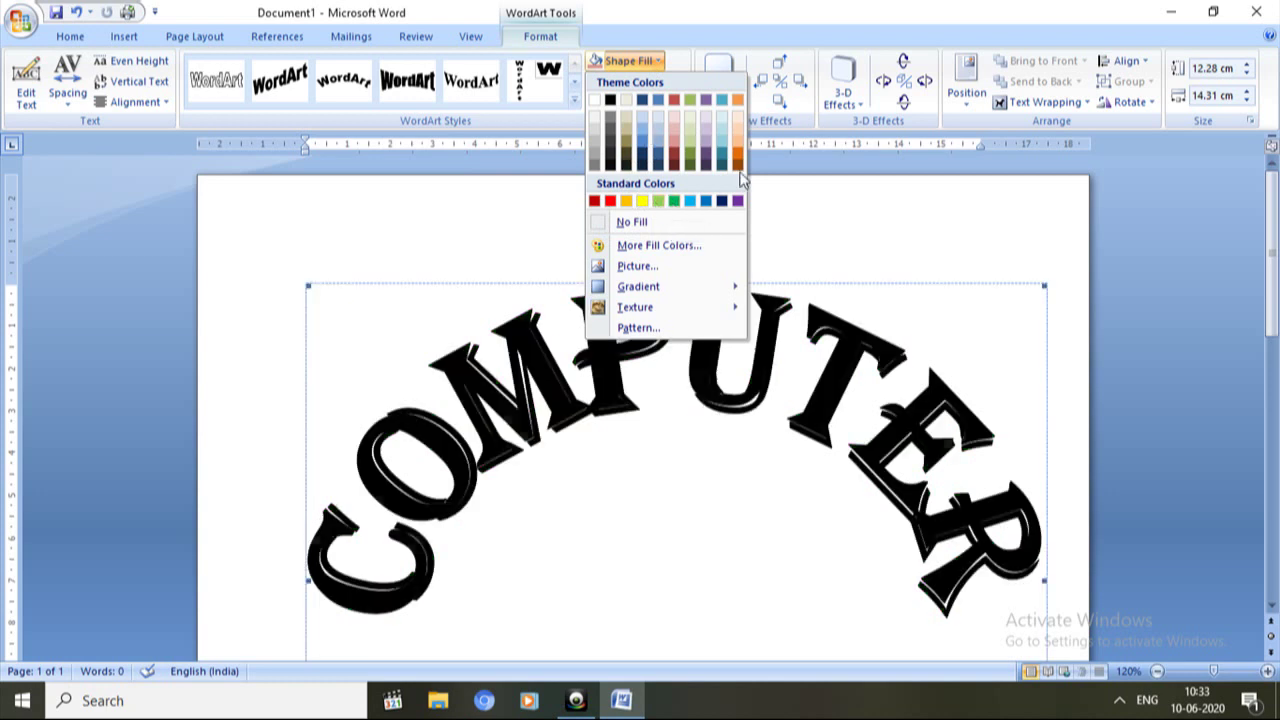
pyautogui.click(620, 246)
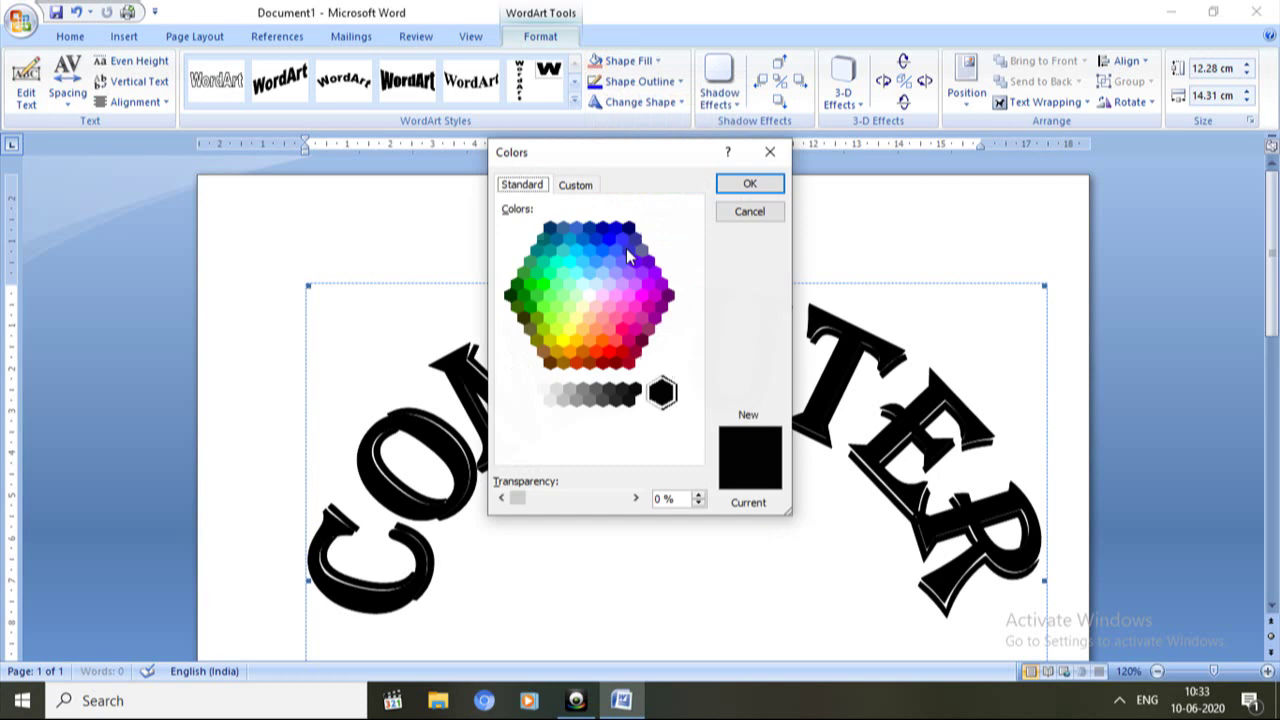
pyautogui.click(557, 307)
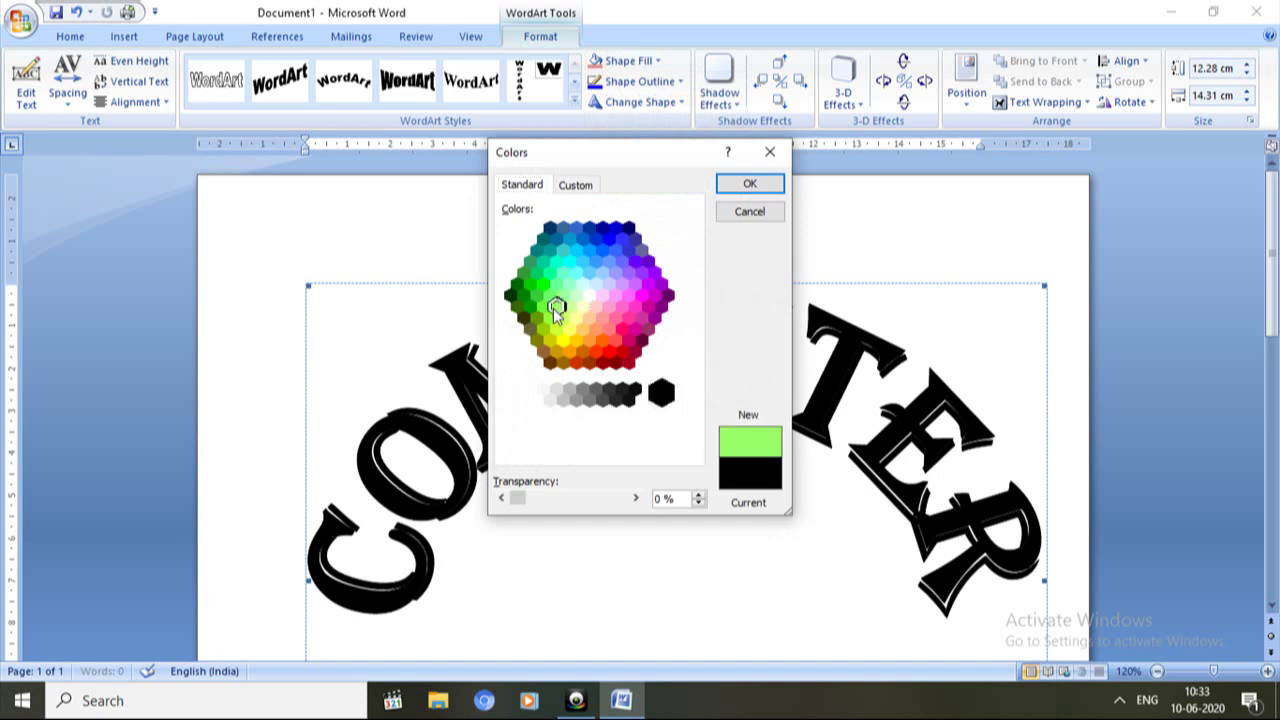
pyautogui.click(543, 307)
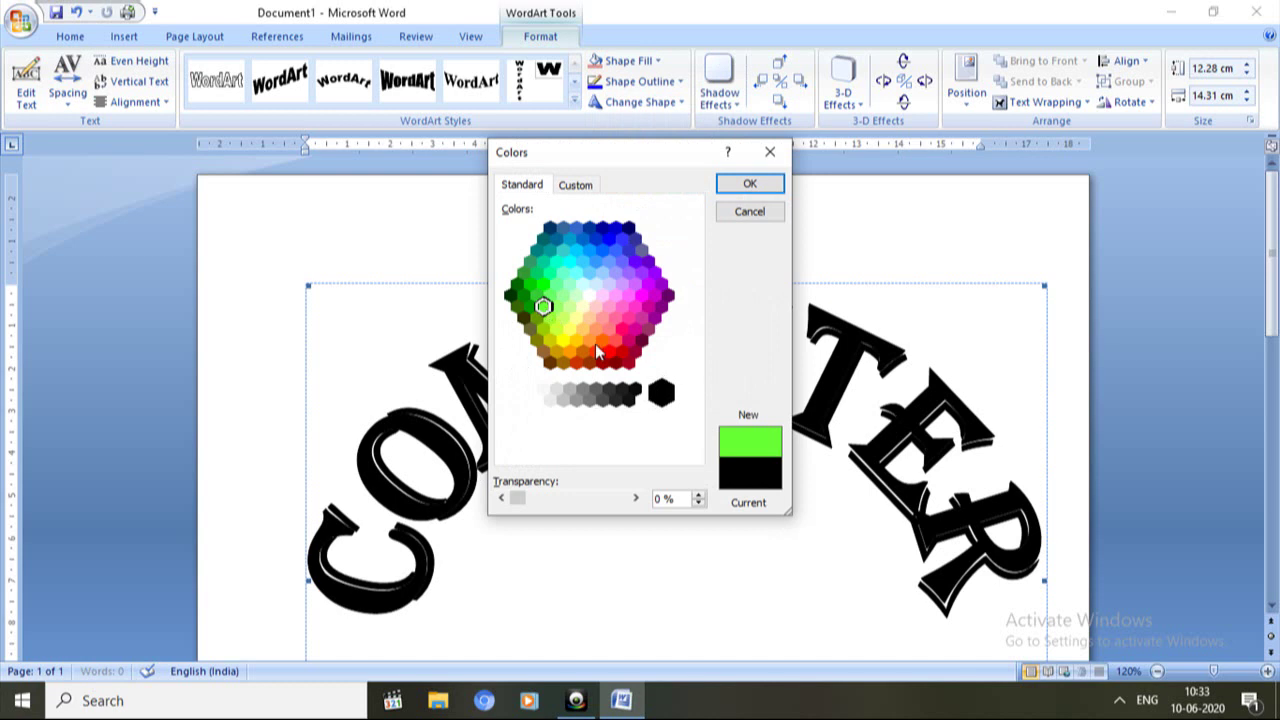
pyautogui.click(773, 188)
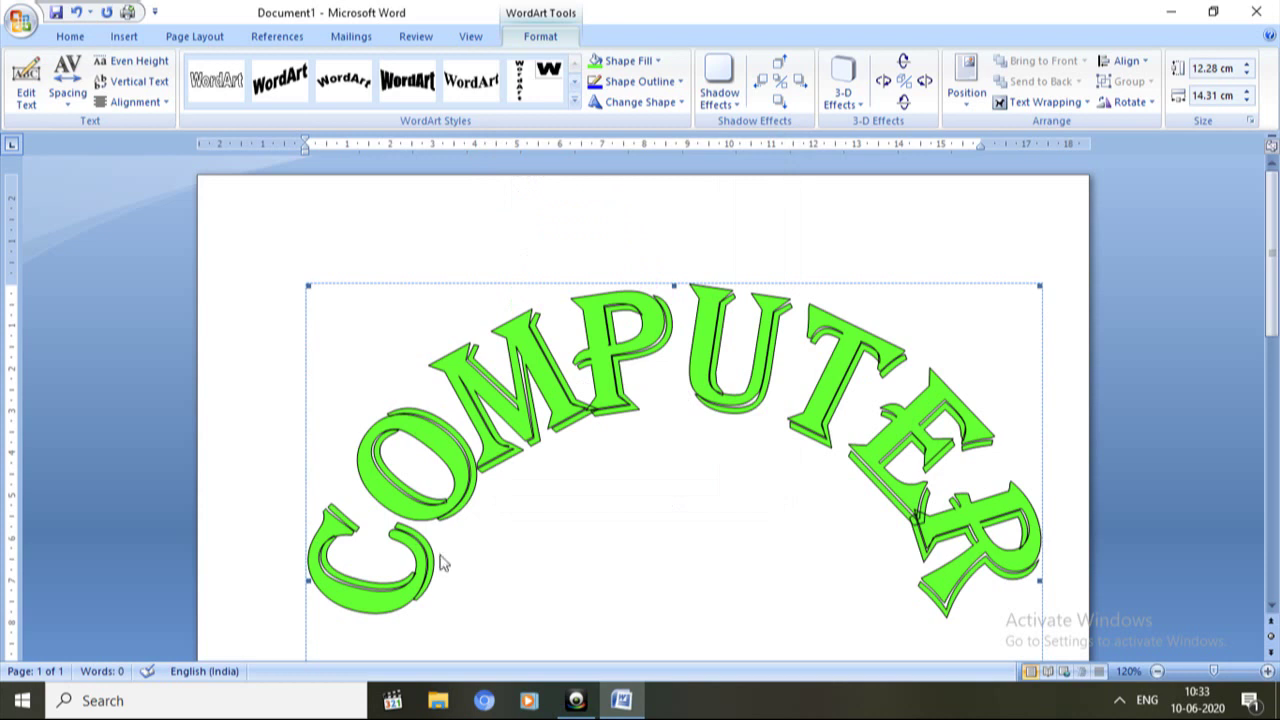
# Give the WordArt letters a yellow outline with a weight of 1½ pt
pyautogui.click(681, 83)
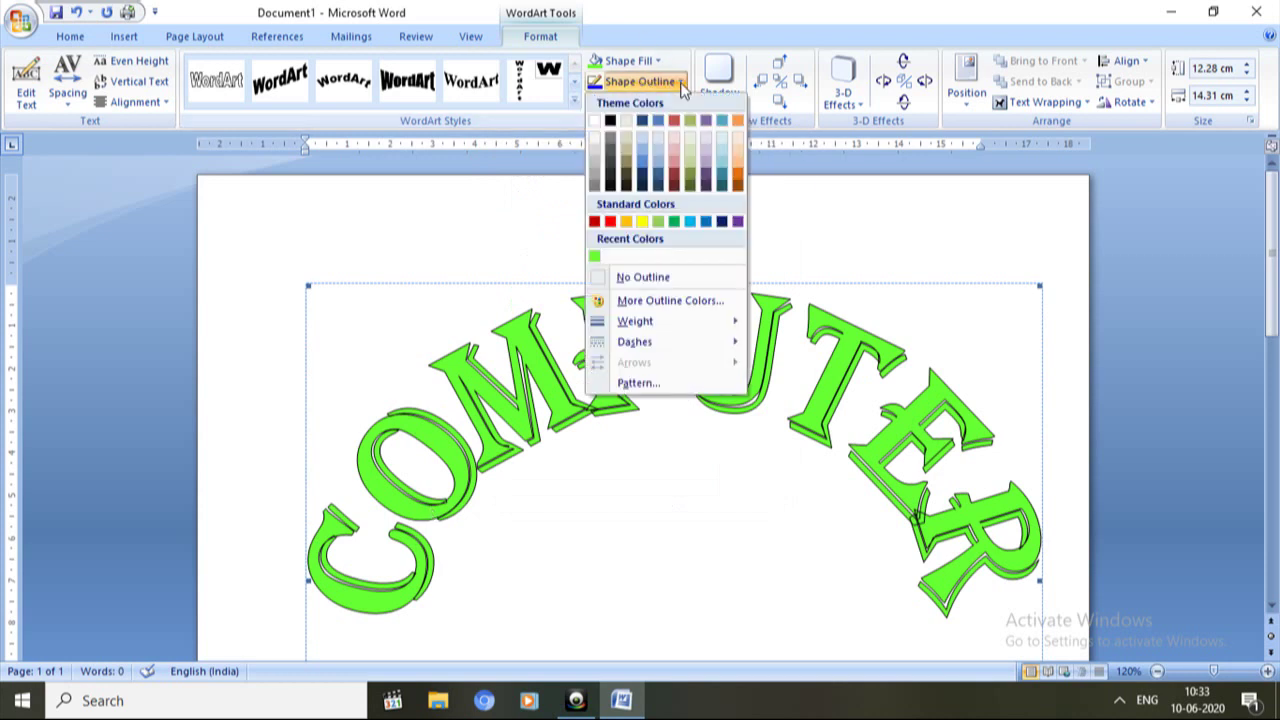
pyautogui.click(641, 222)
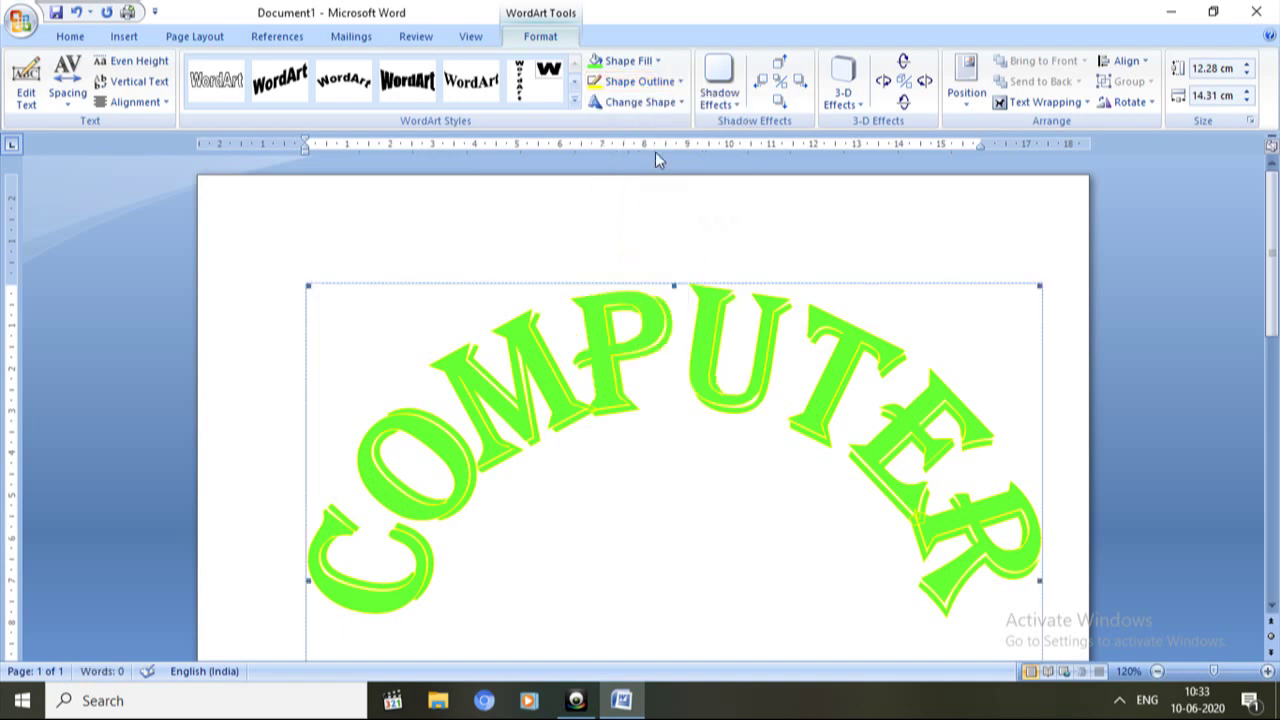
pyautogui.click(680, 82)
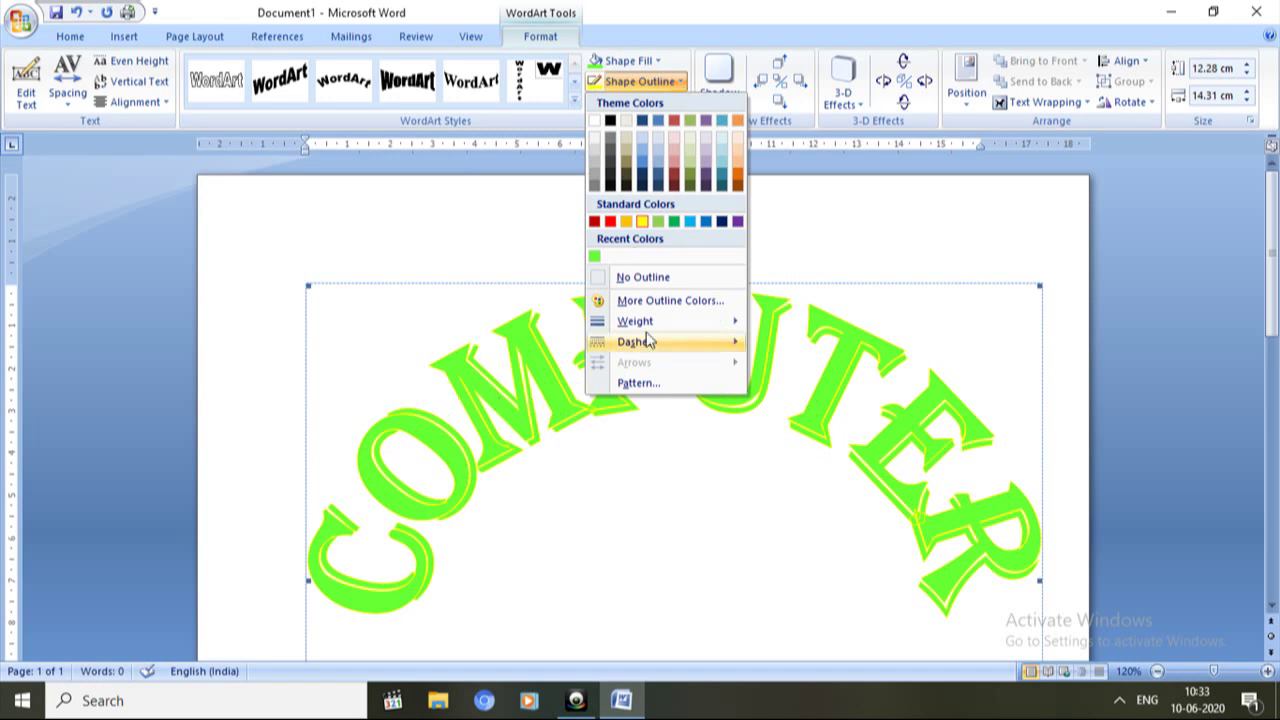
pyautogui.moveTo(645, 333)
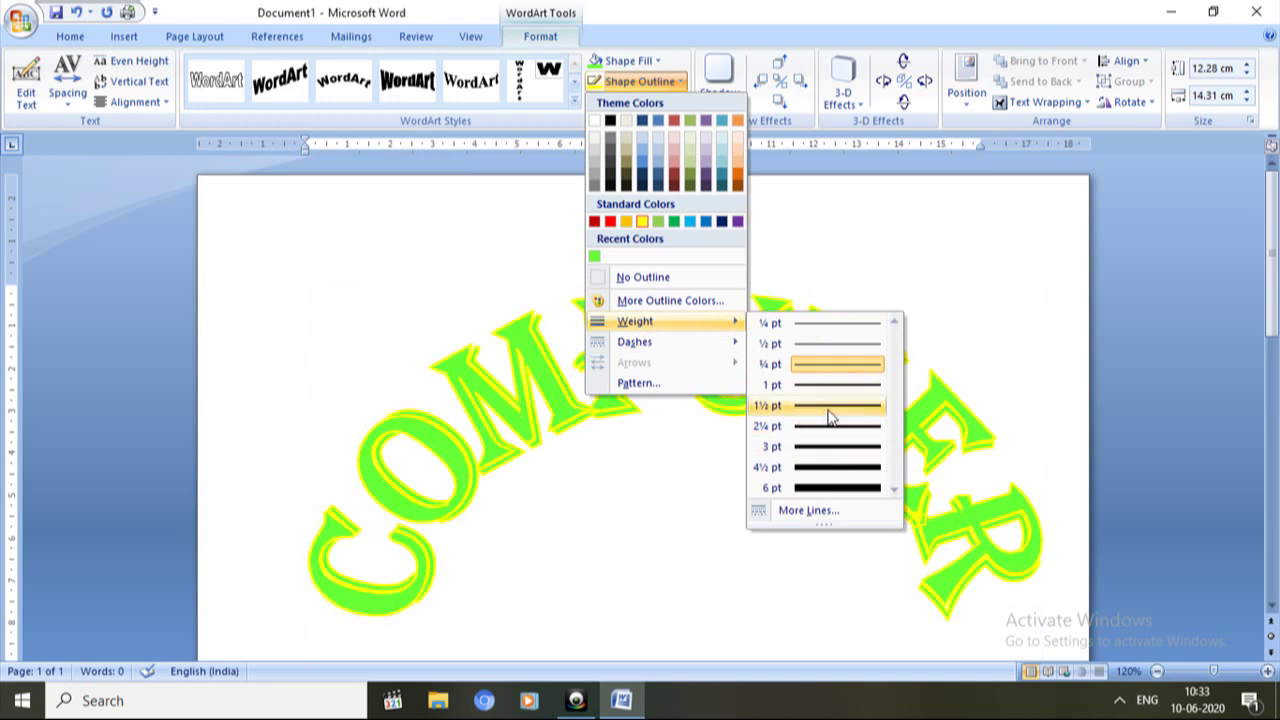
pyautogui.click(829, 412)
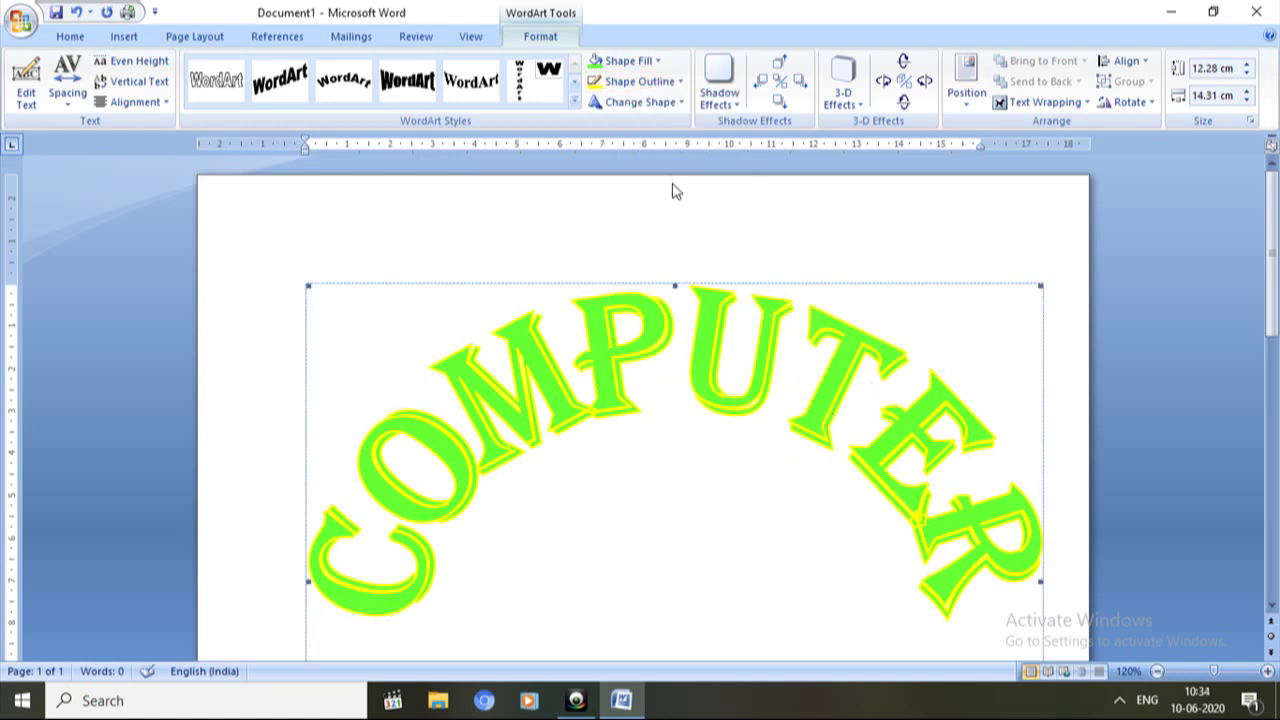
pyautogui.click(680, 104)
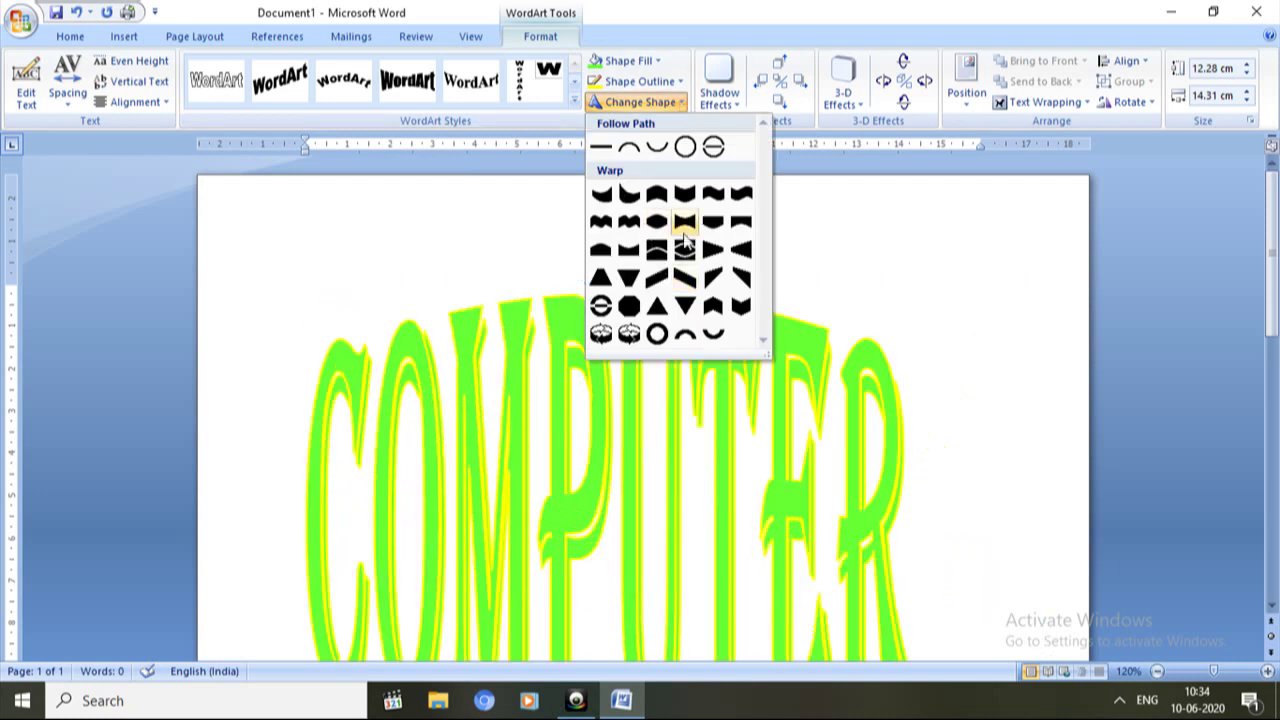
pyautogui.click(840, 257)
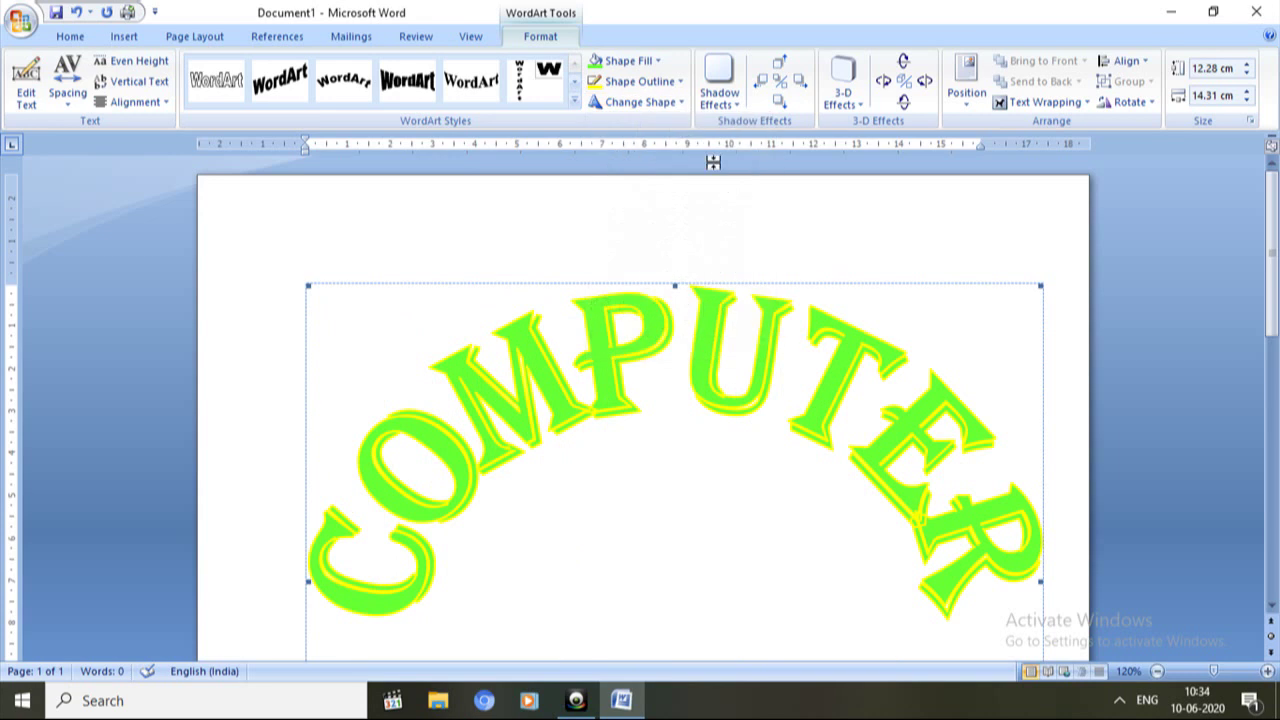
# Apply the dark From Center gradient variation to the WordArt's green fill
pyautogui.click(657, 59)
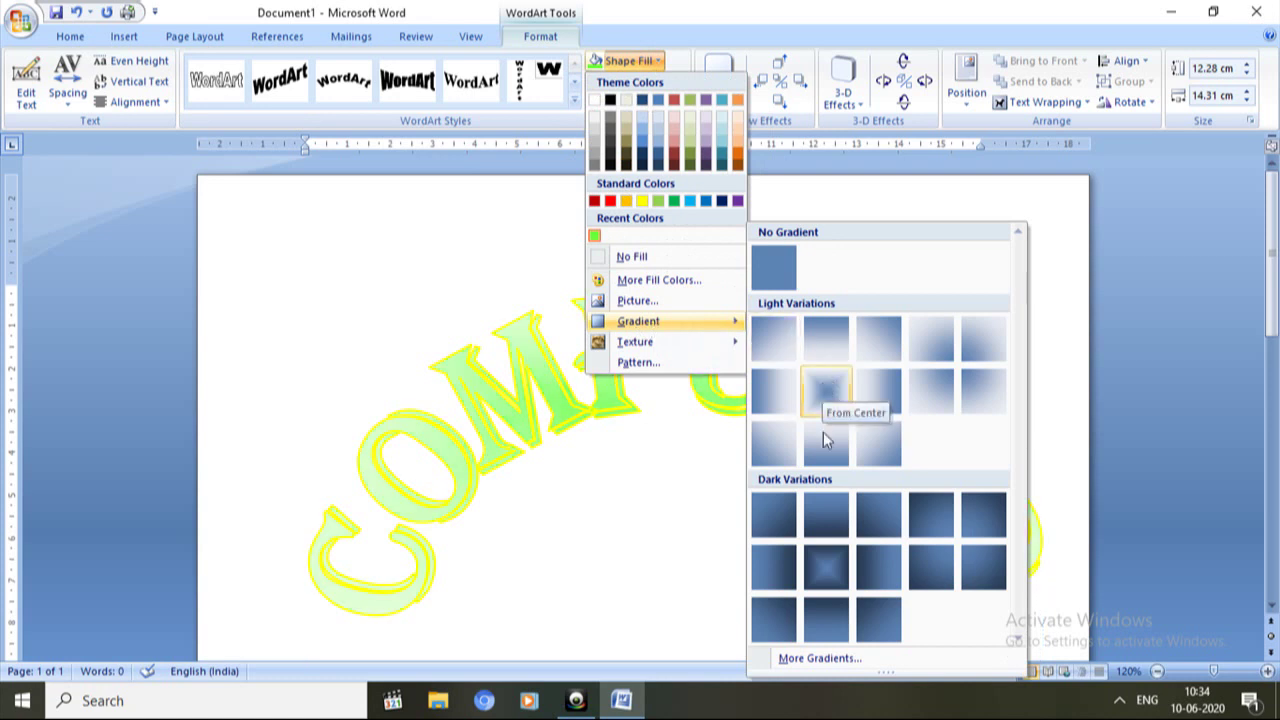
pyautogui.click(827, 573)
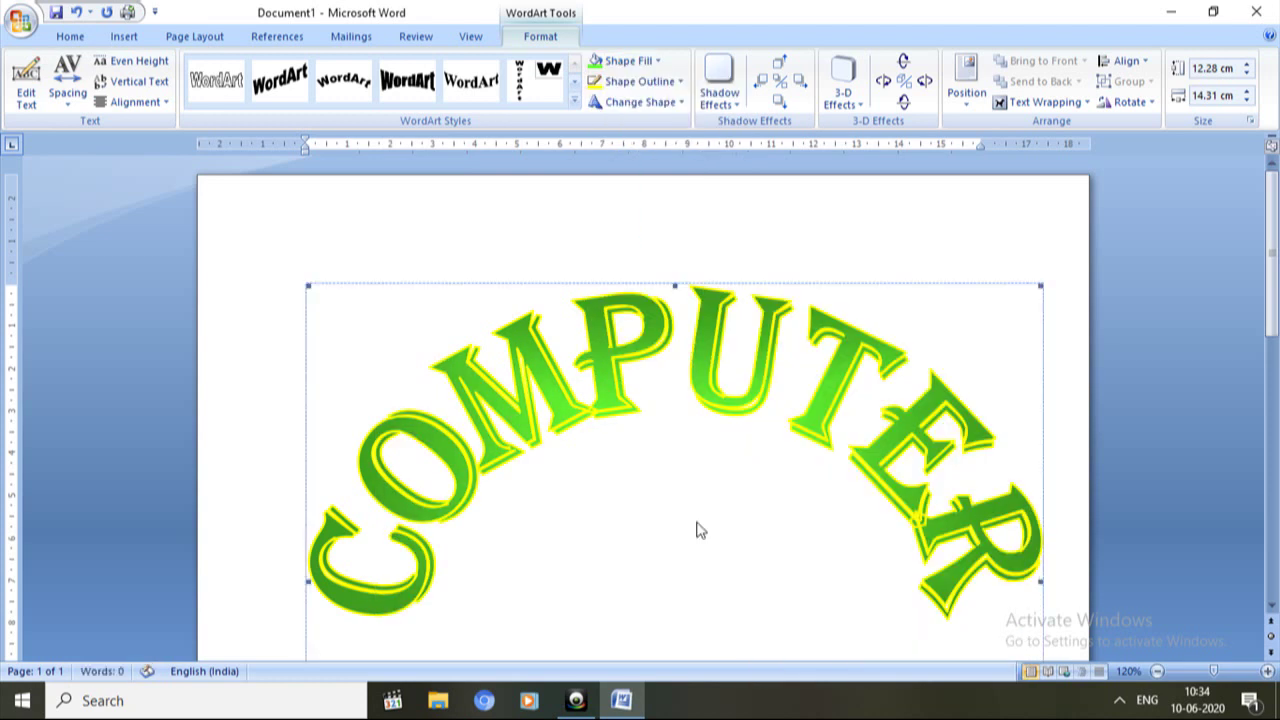
# Examine the available textures and the picture, pattern and gradient fill effects for the COMPUTER WordArt without applying any
pyautogui.click(656, 61)
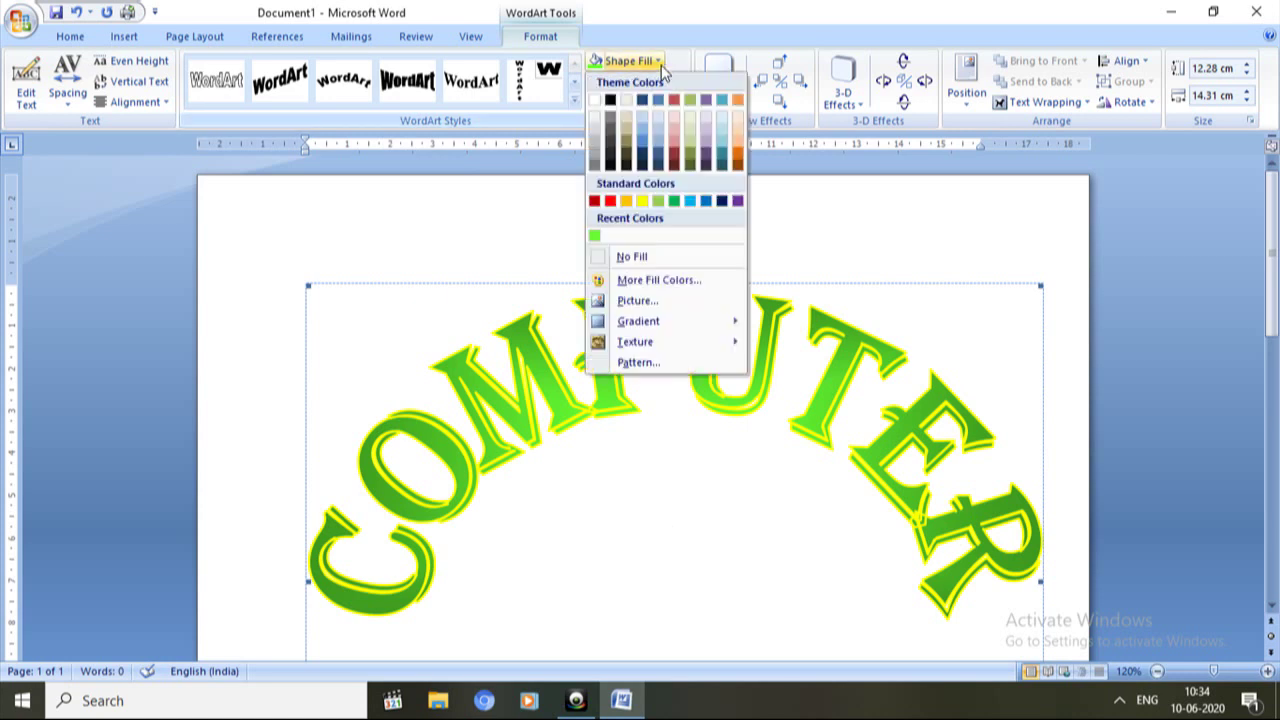
pyautogui.moveTo(650, 342)
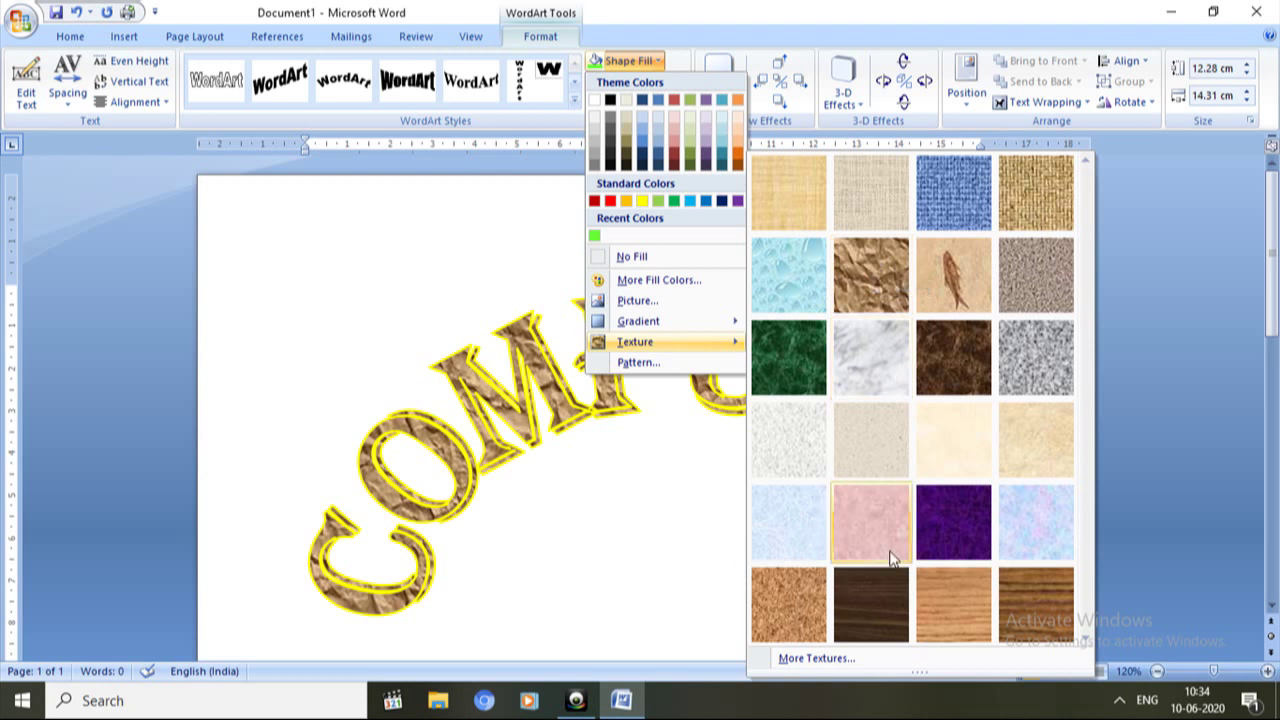
pyautogui.click(813, 659)
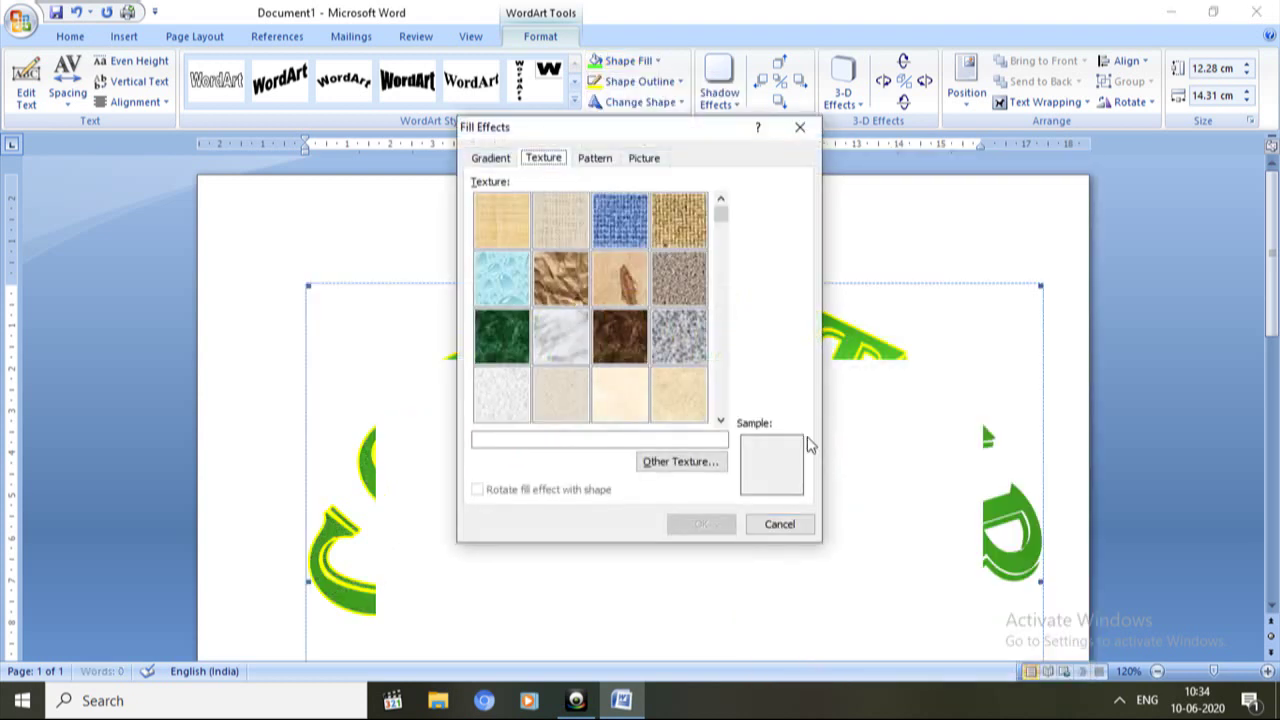
pyautogui.click(721, 420)
pyautogui.click(721, 420)
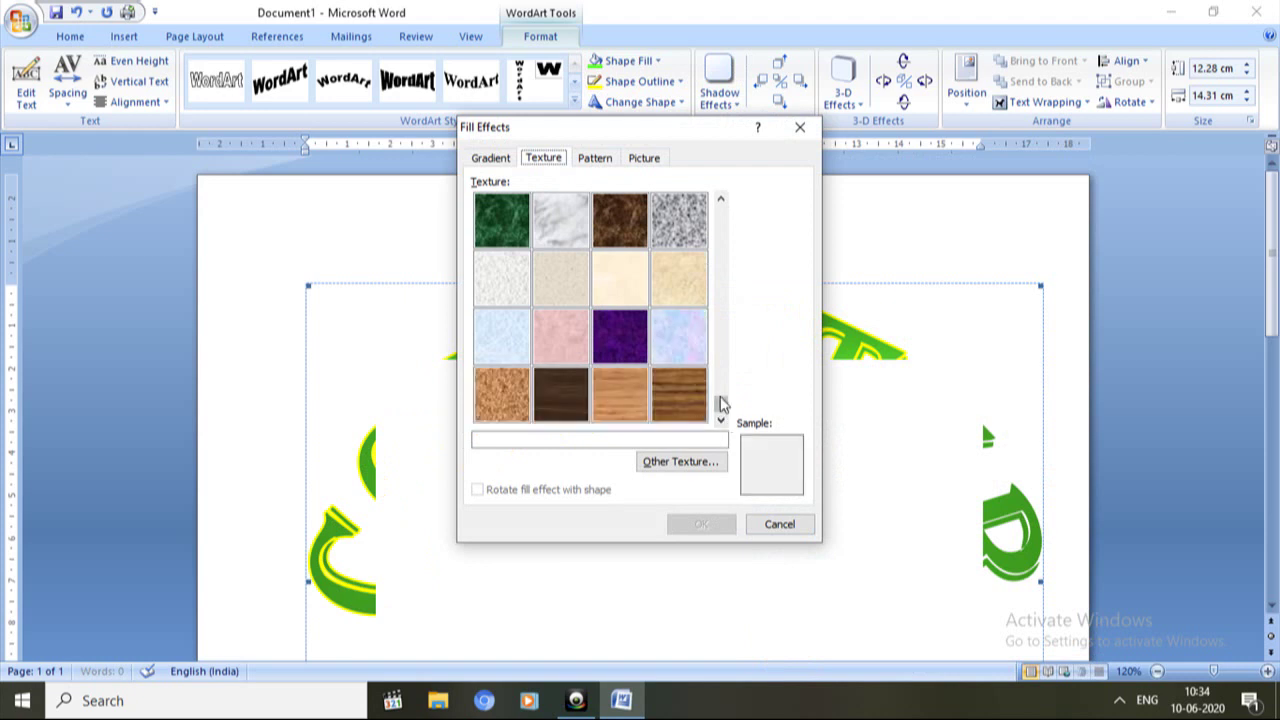
pyautogui.moveTo(722, 409); pyautogui.dragTo(726, 357)
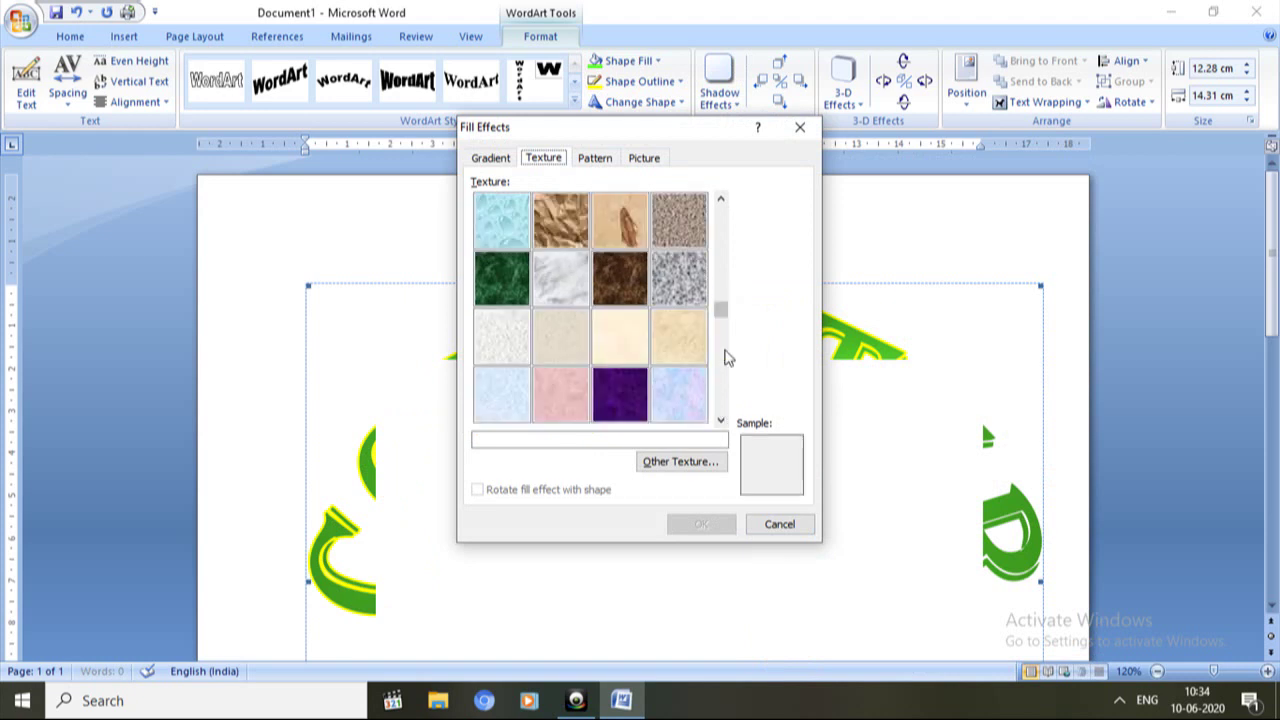
pyautogui.click(637, 160)
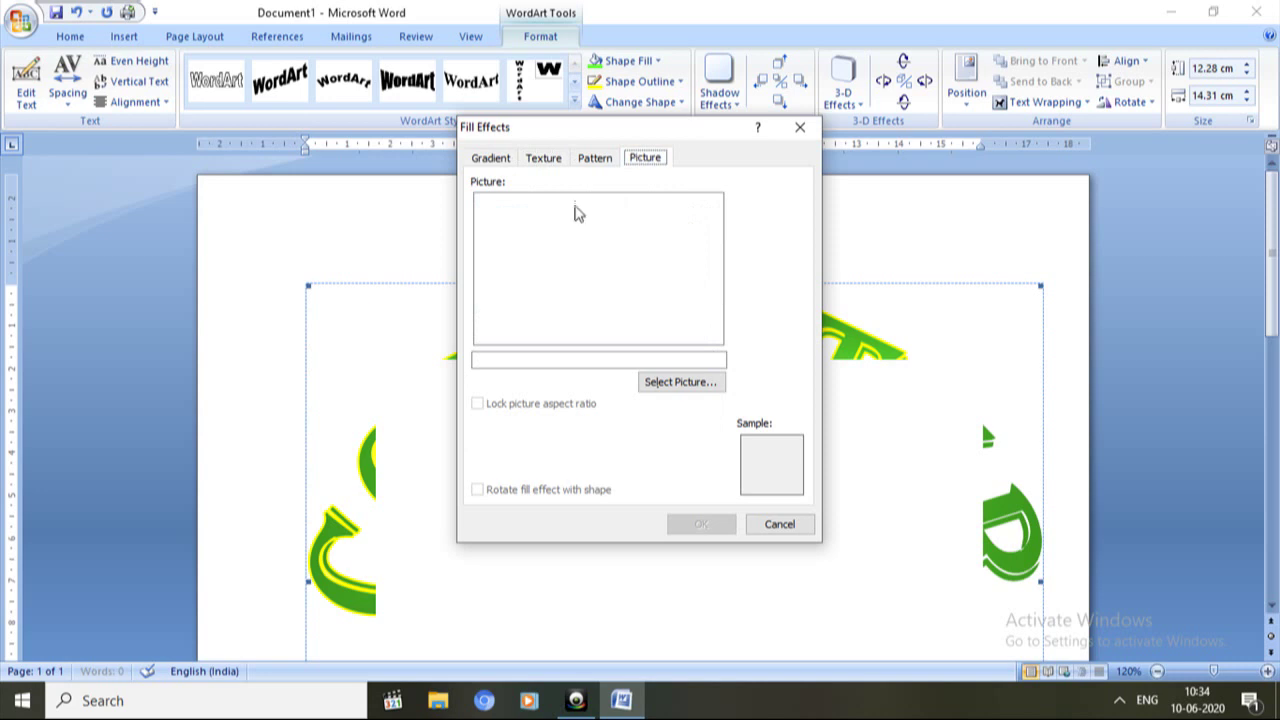
pyautogui.click(592, 161)
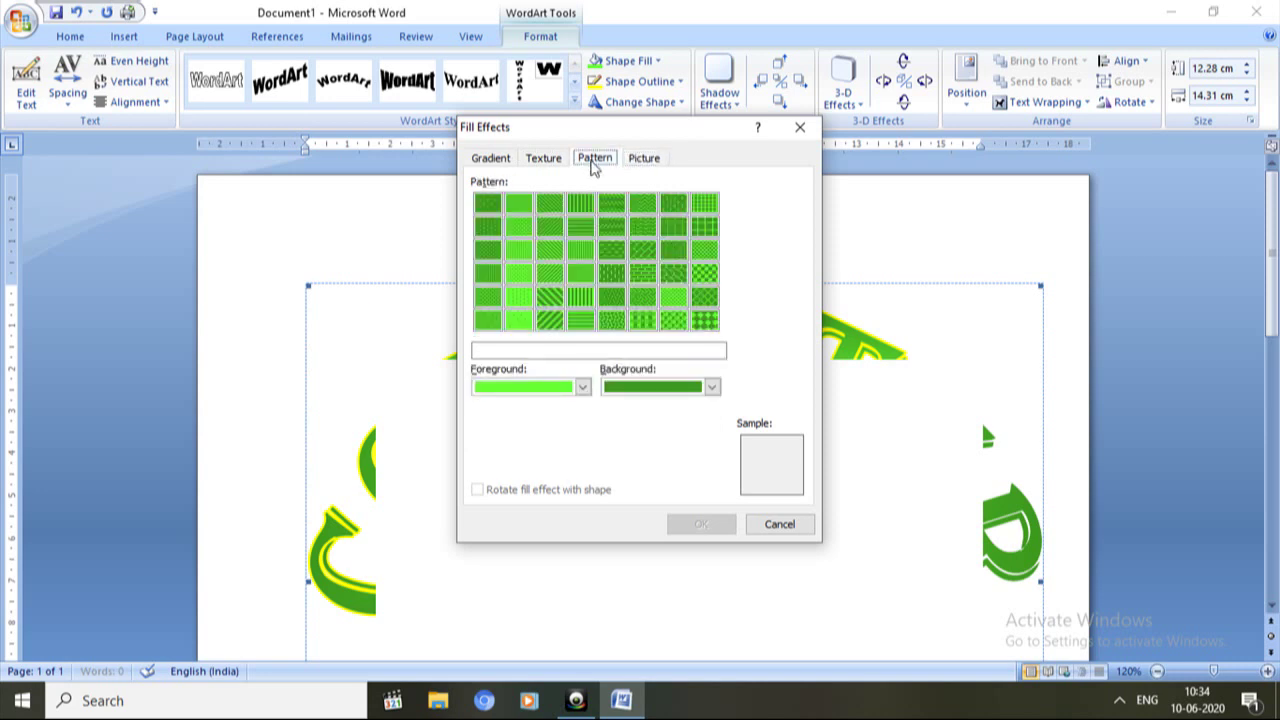
pyautogui.click(505, 160)
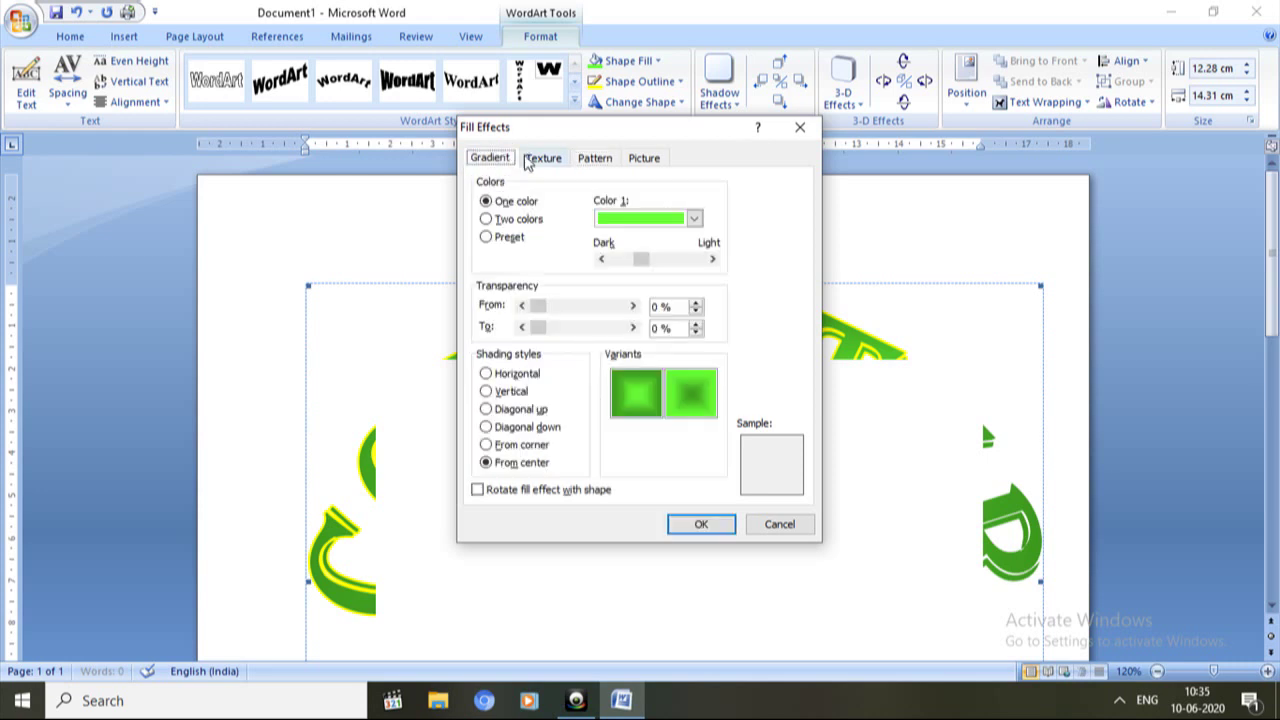
pyautogui.click(527, 162)
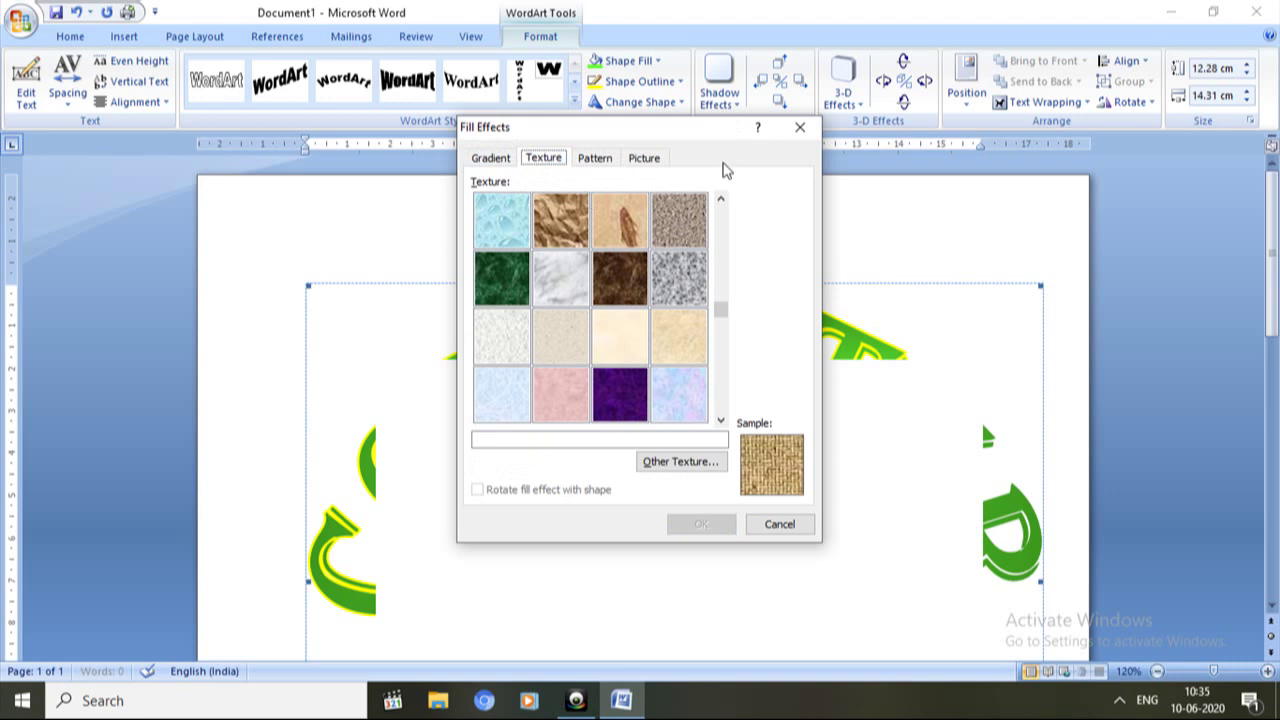
pyautogui.click(801, 128)
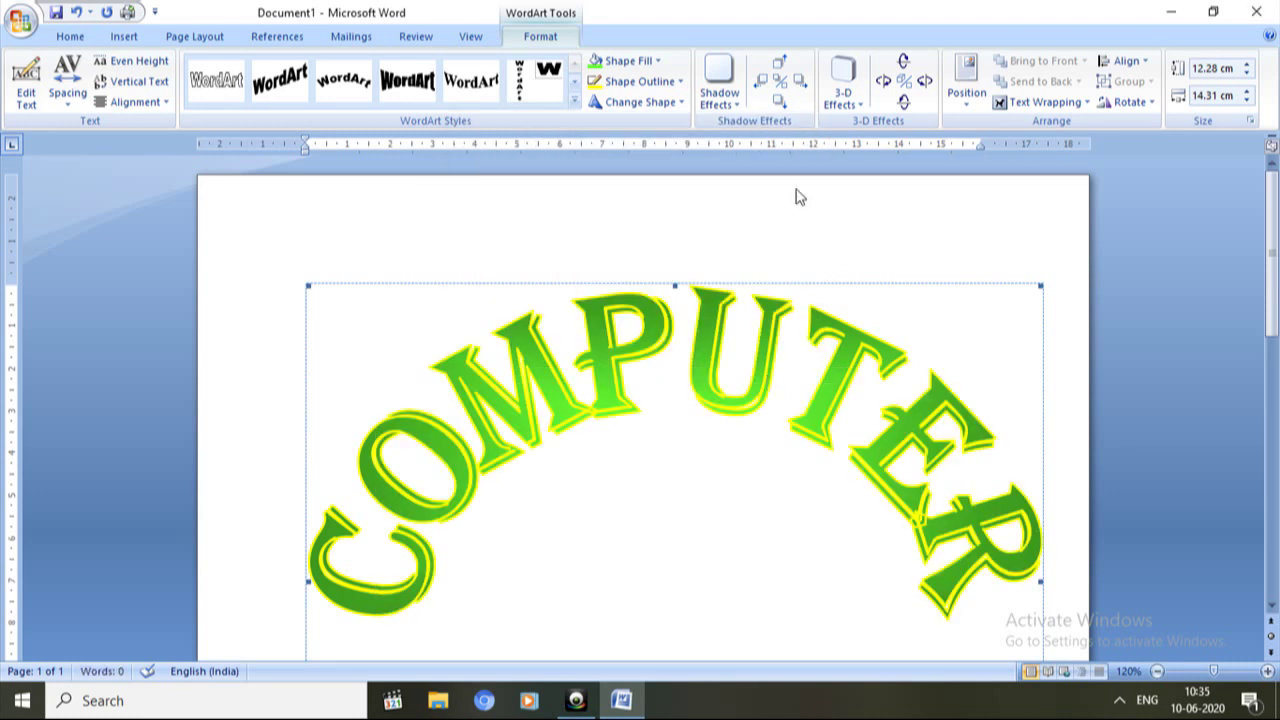
# Apply the fourth 3-D effect in the first Perspective row to the COMPUTER WordArt
pyautogui.click(860, 105)
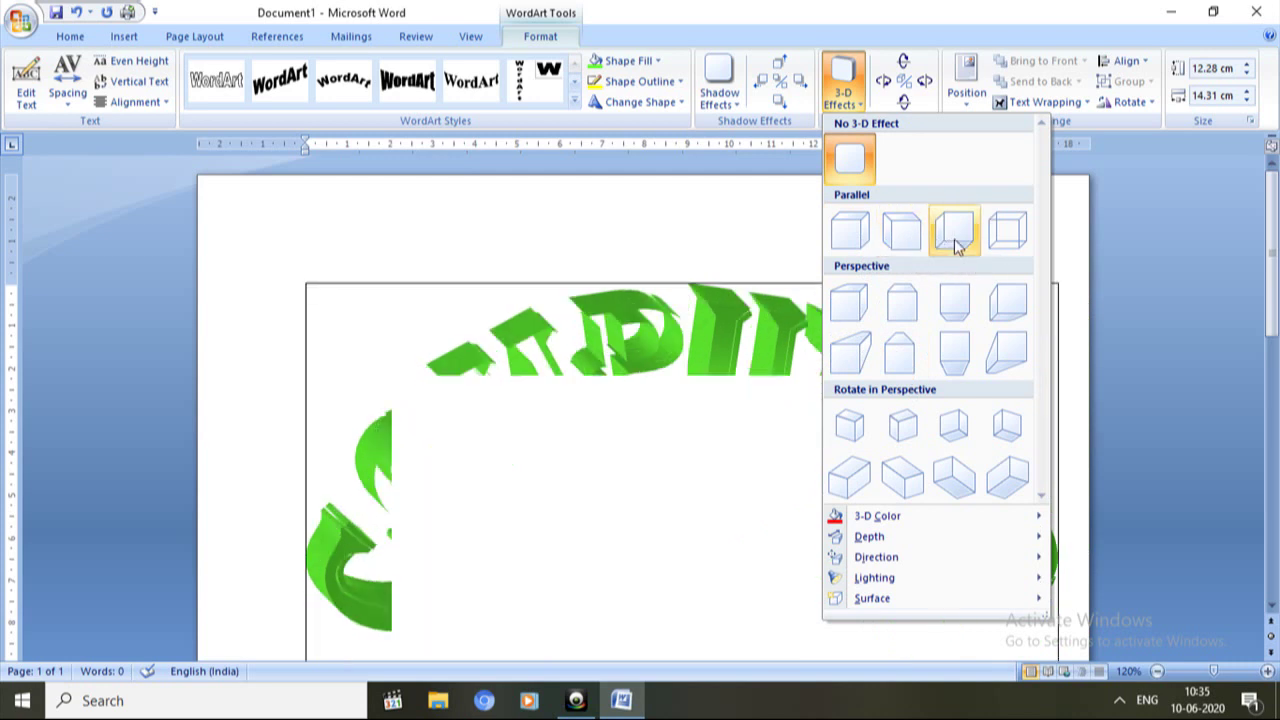
pyautogui.click(995, 313)
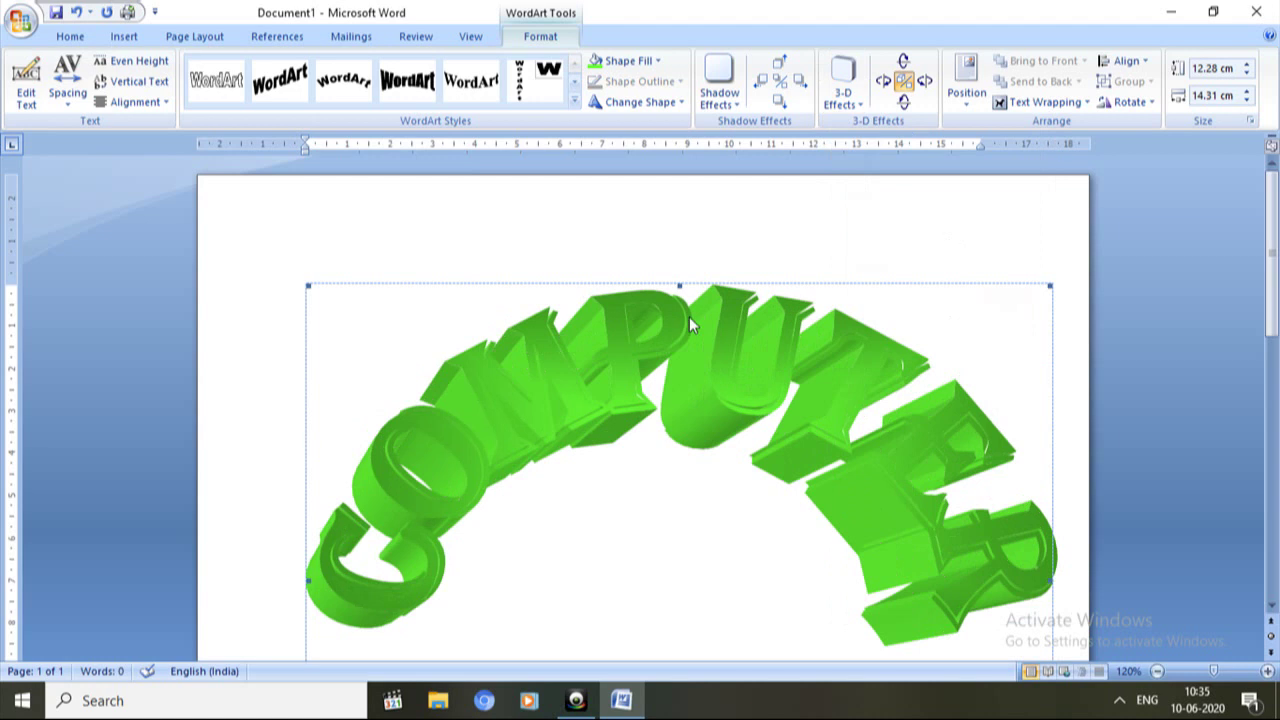
pyautogui.click(346, 281)
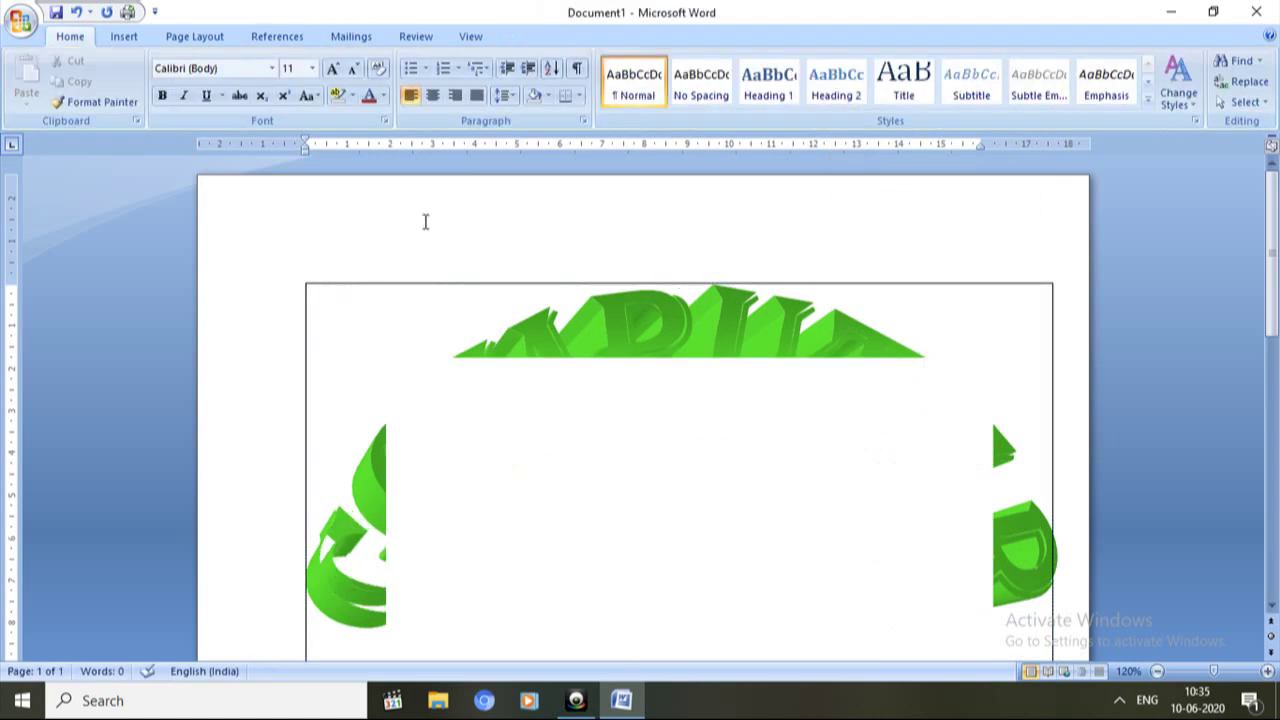
# Apply the Drop Shadow style that falls up and to the right to the COMPUTER WordArt
pyautogui.click(699, 387)
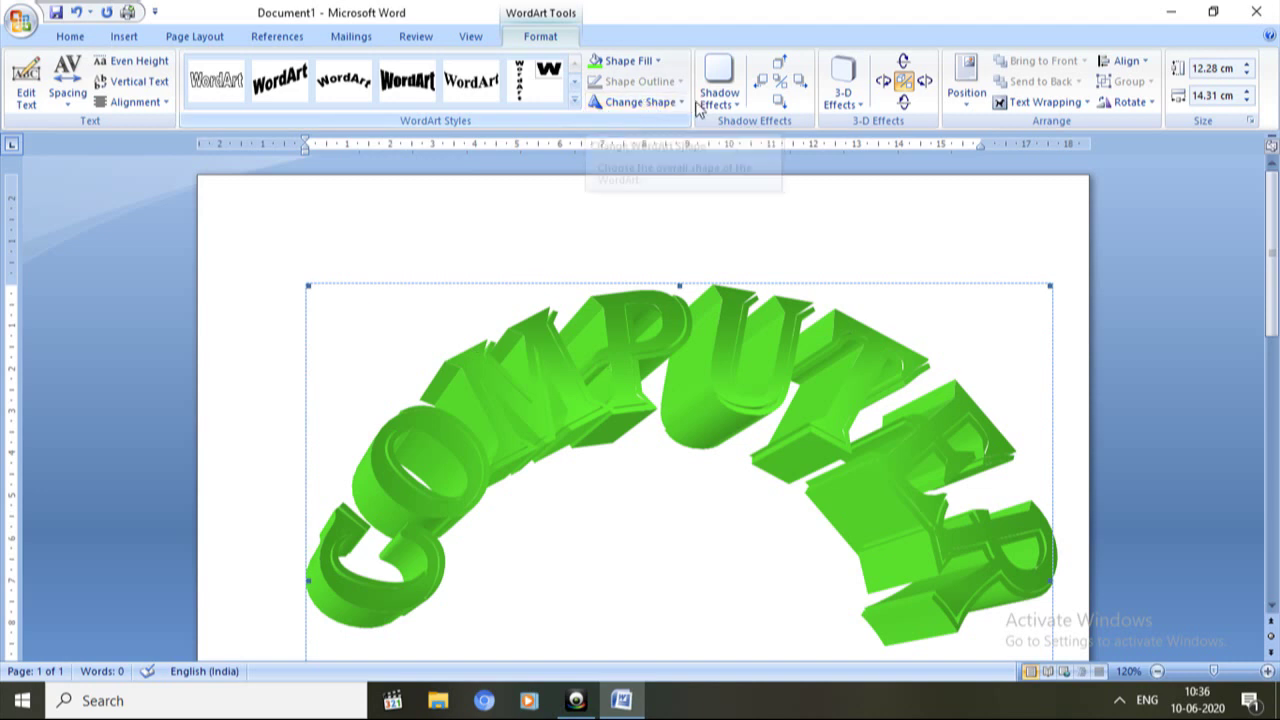
pyautogui.click(736, 104)
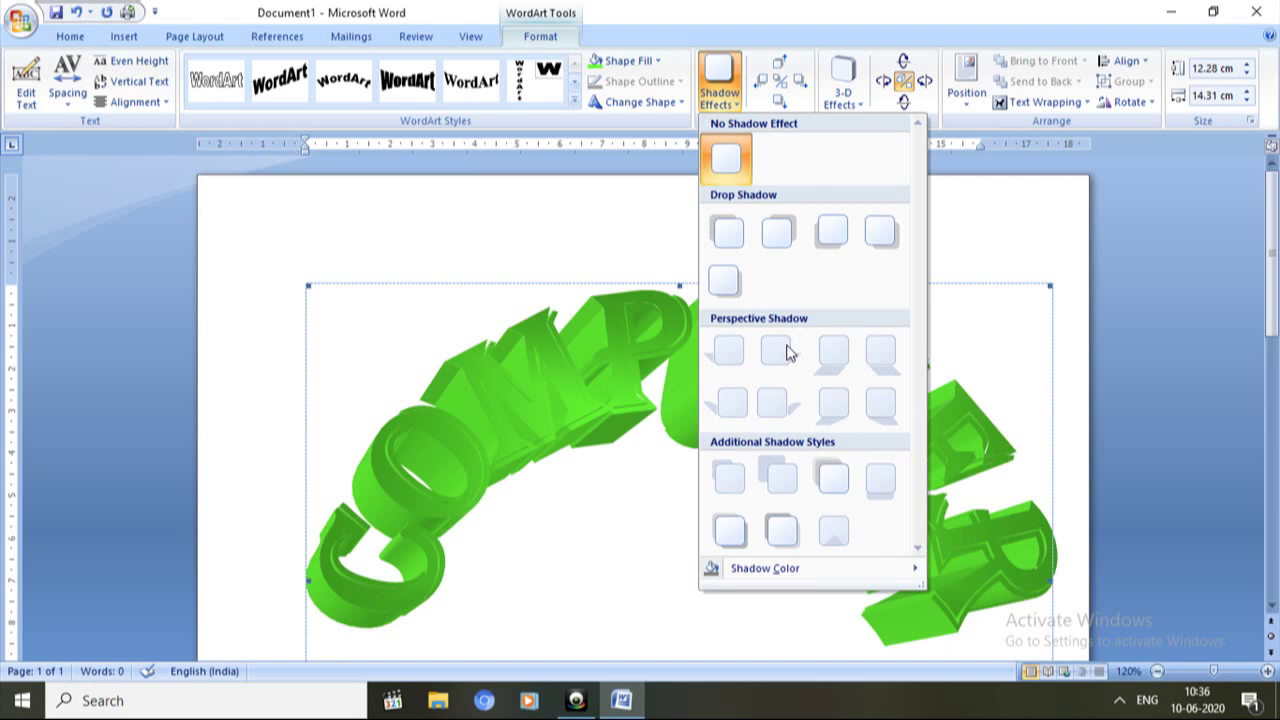
pyautogui.click(790, 237)
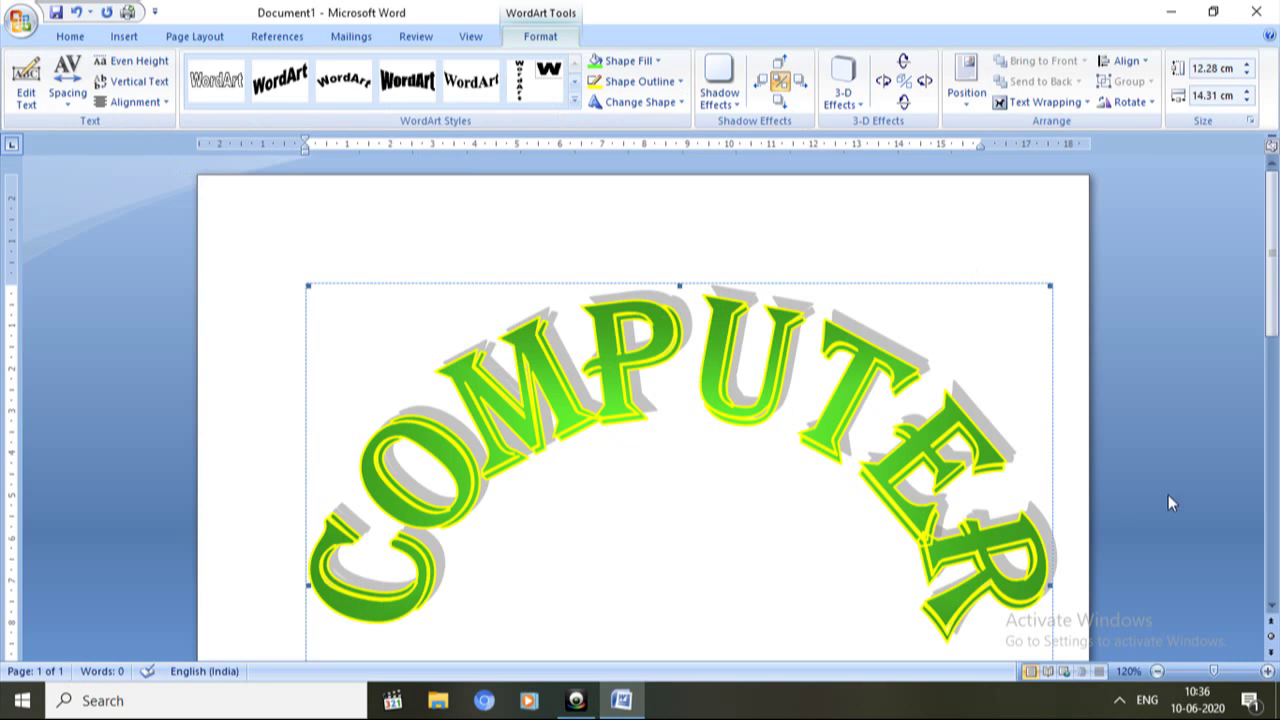
# Reduce the COMPUTER WordArt's height to about 8.77 cm
pyautogui.moveTo(1273, 300); pyautogui.dragTo(1273, 432)
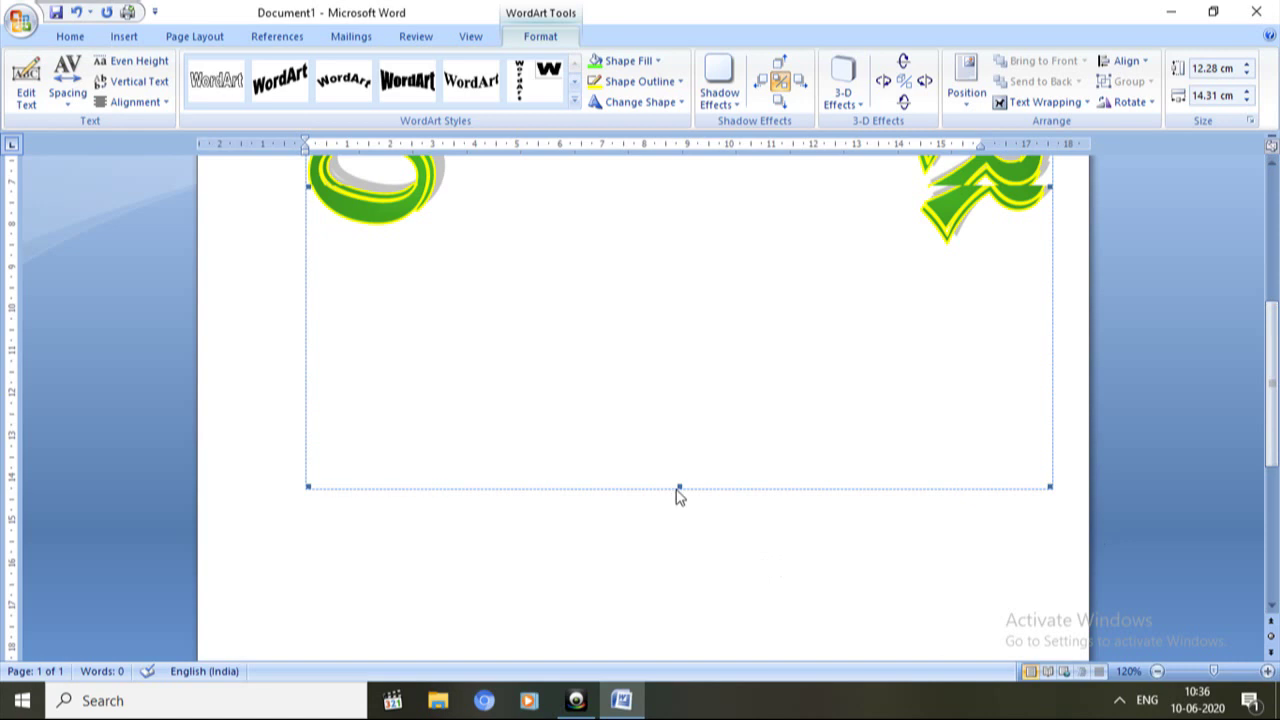
pyautogui.moveTo(665, 375); pyautogui.dragTo(645, 342)
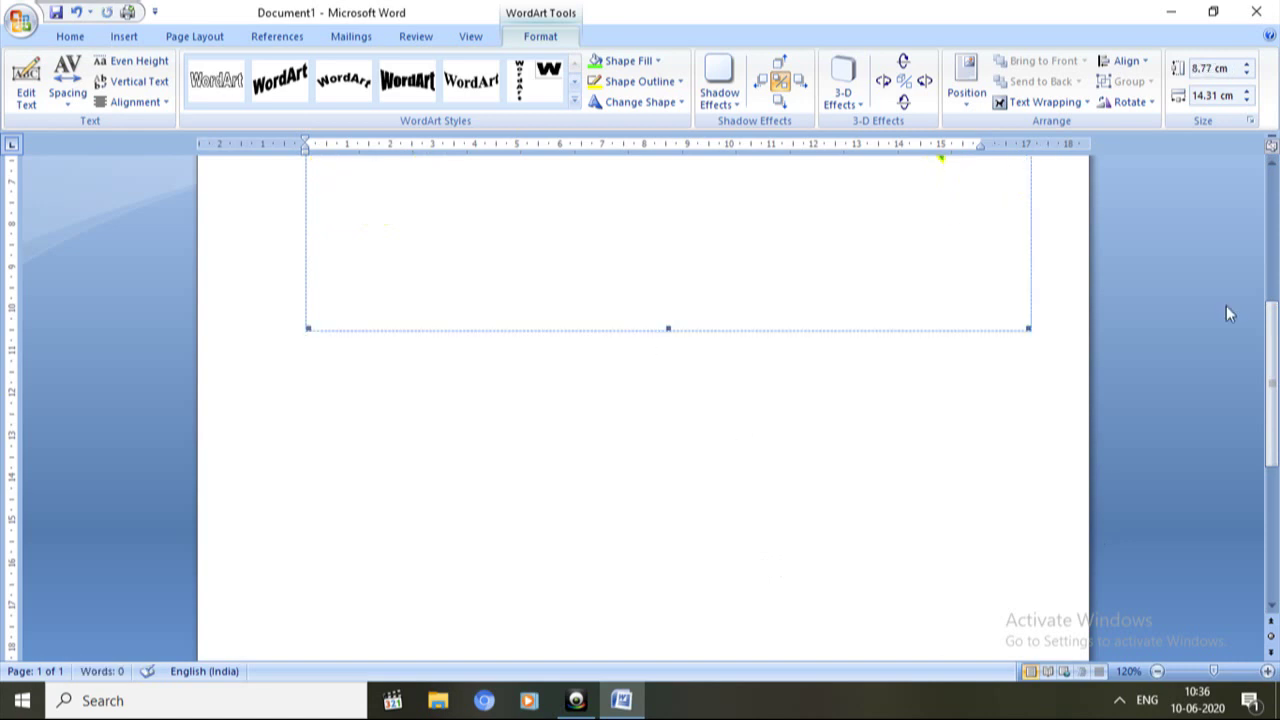
pyautogui.moveTo(1273, 340); pyautogui.dragTo(1268, 305)
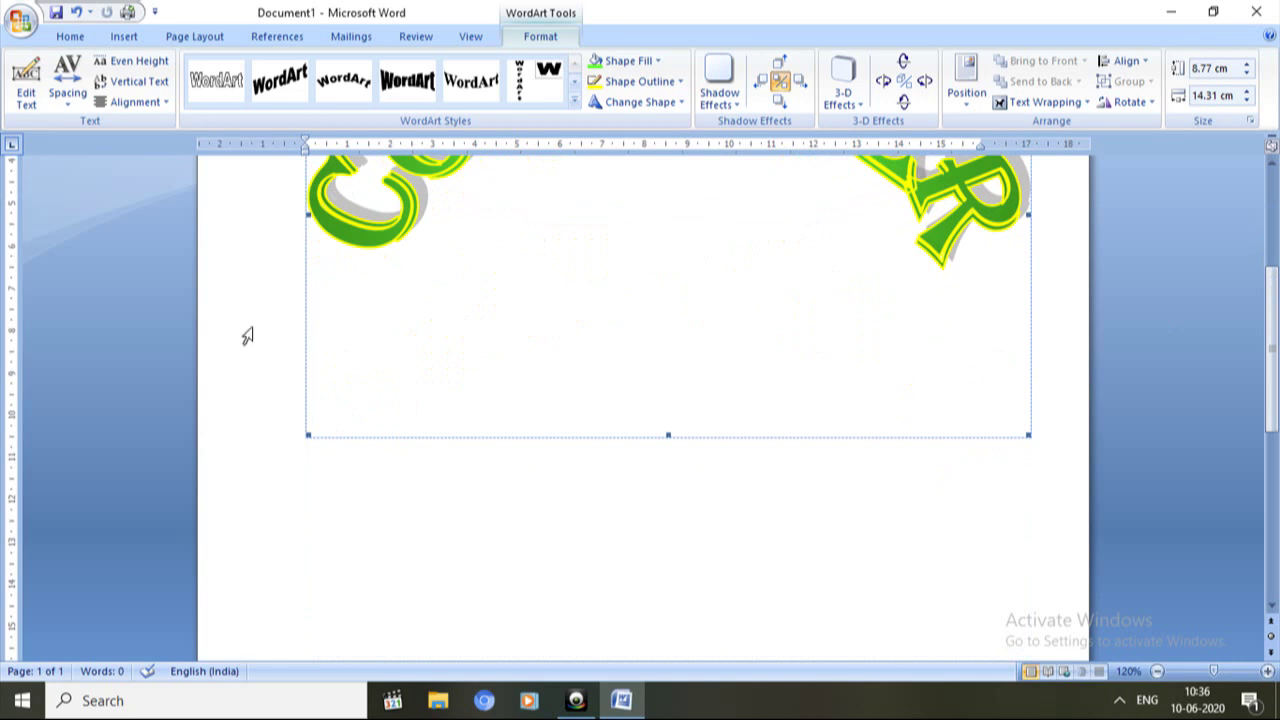
# Enter the word CLASS below the COMPUTER WordArt and start converting it to the brown paper-textured WordArt style
pyautogui.click(397, 517)
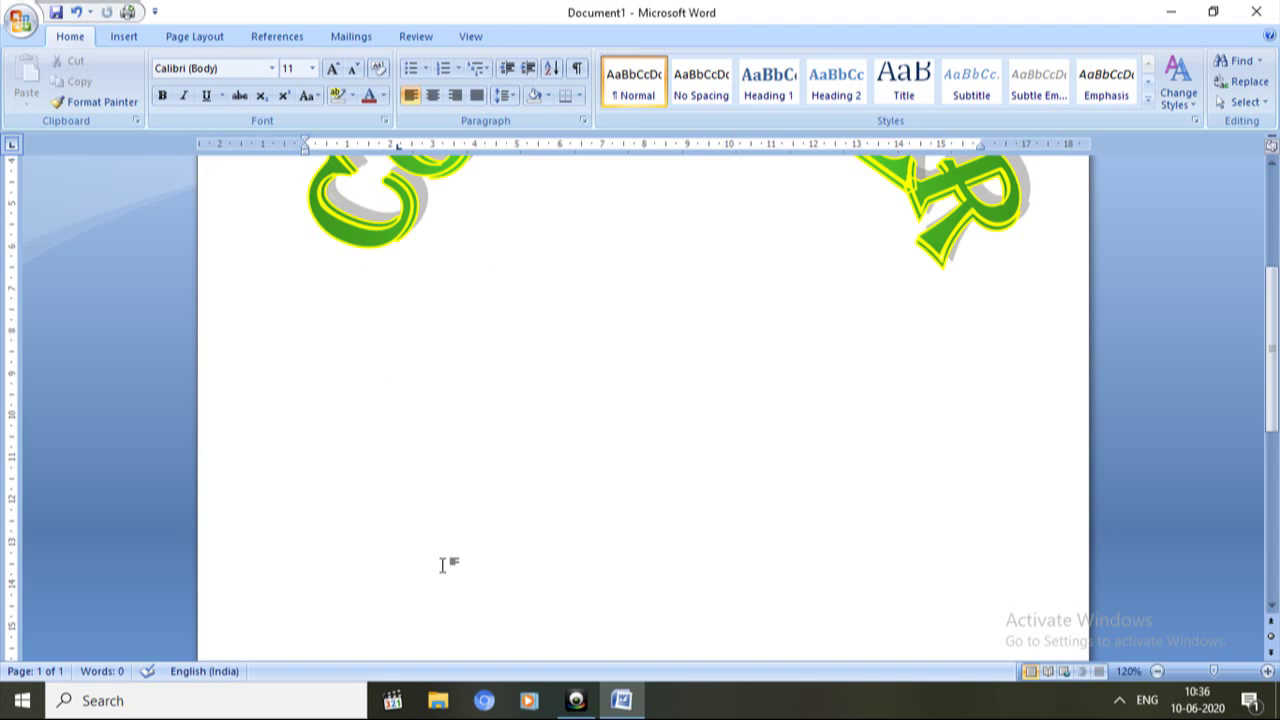
pyautogui.write('CLASS')
pyautogui.moveTo(441, 503); pyautogui.dragTo(383, 498)
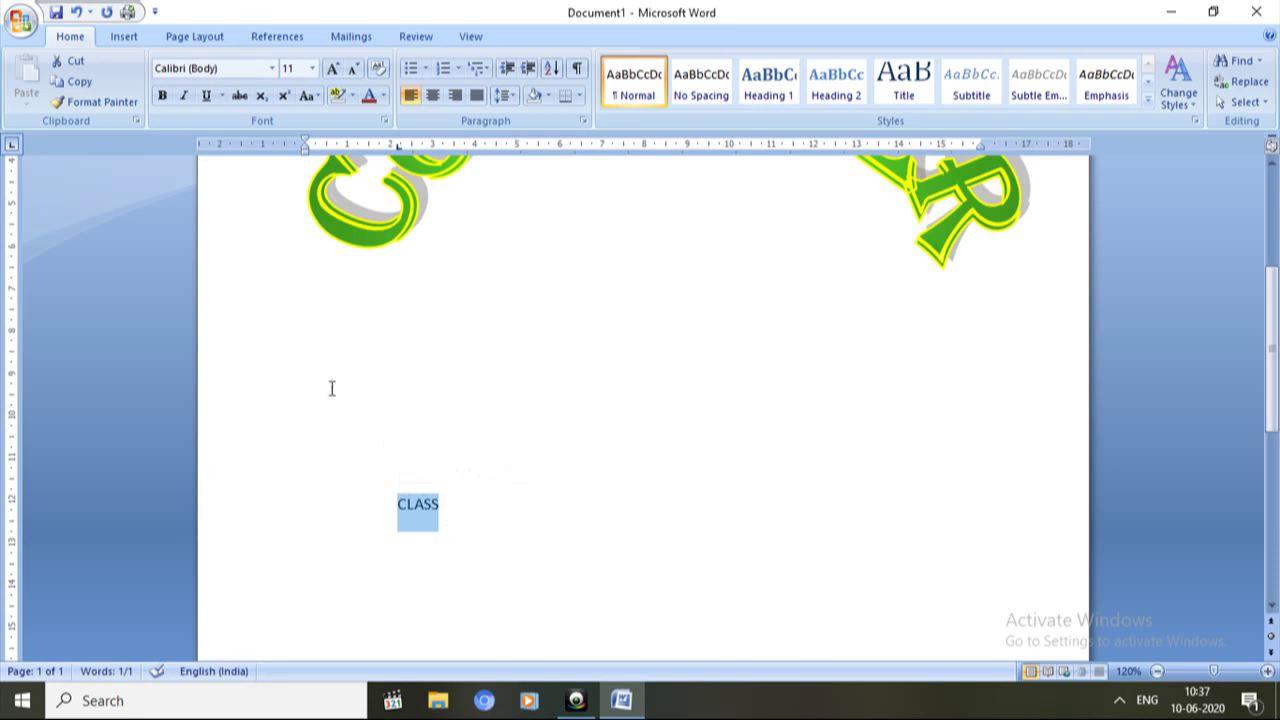
pyautogui.click(140, 38)
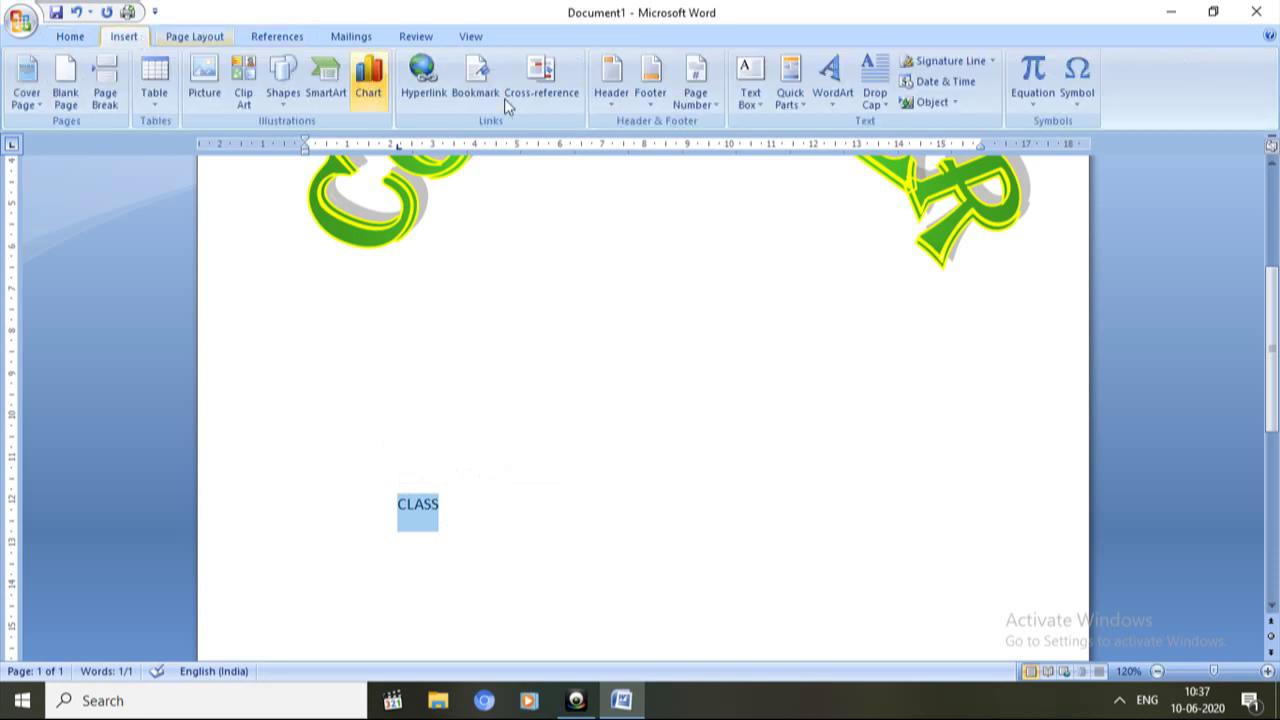
pyautogui.click(830, 95)
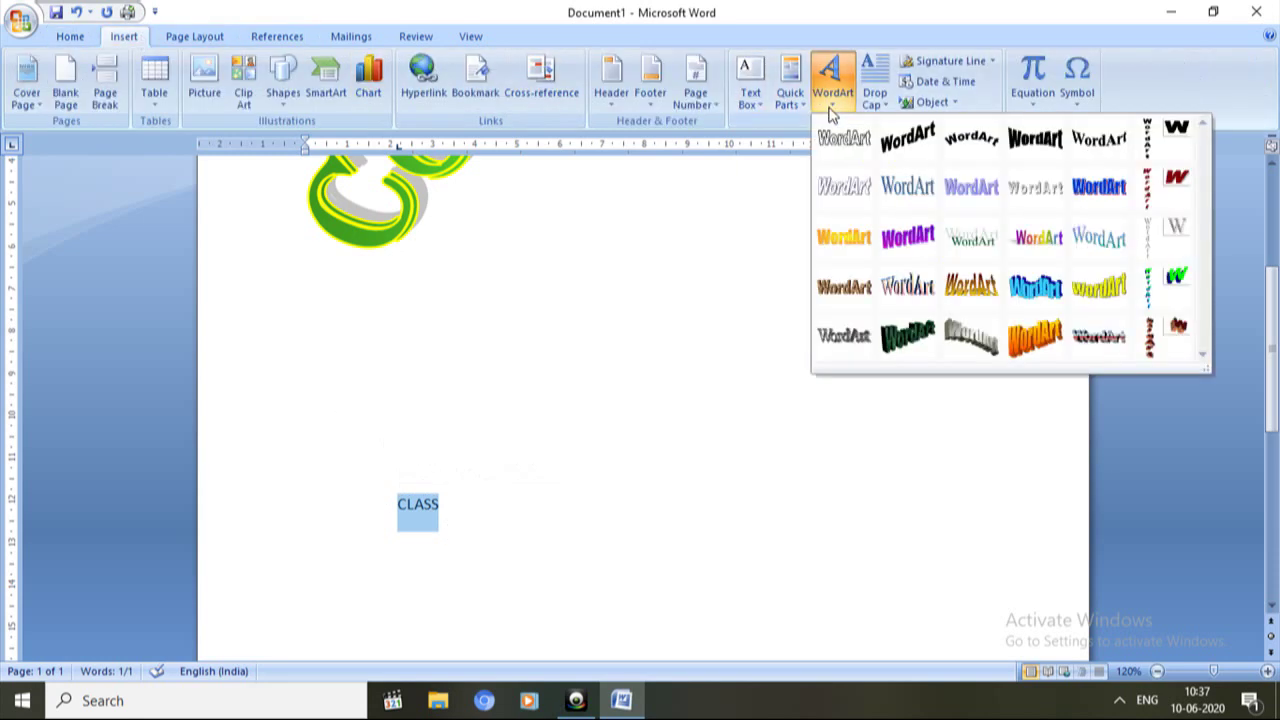
pyautogui.click(862, 285)
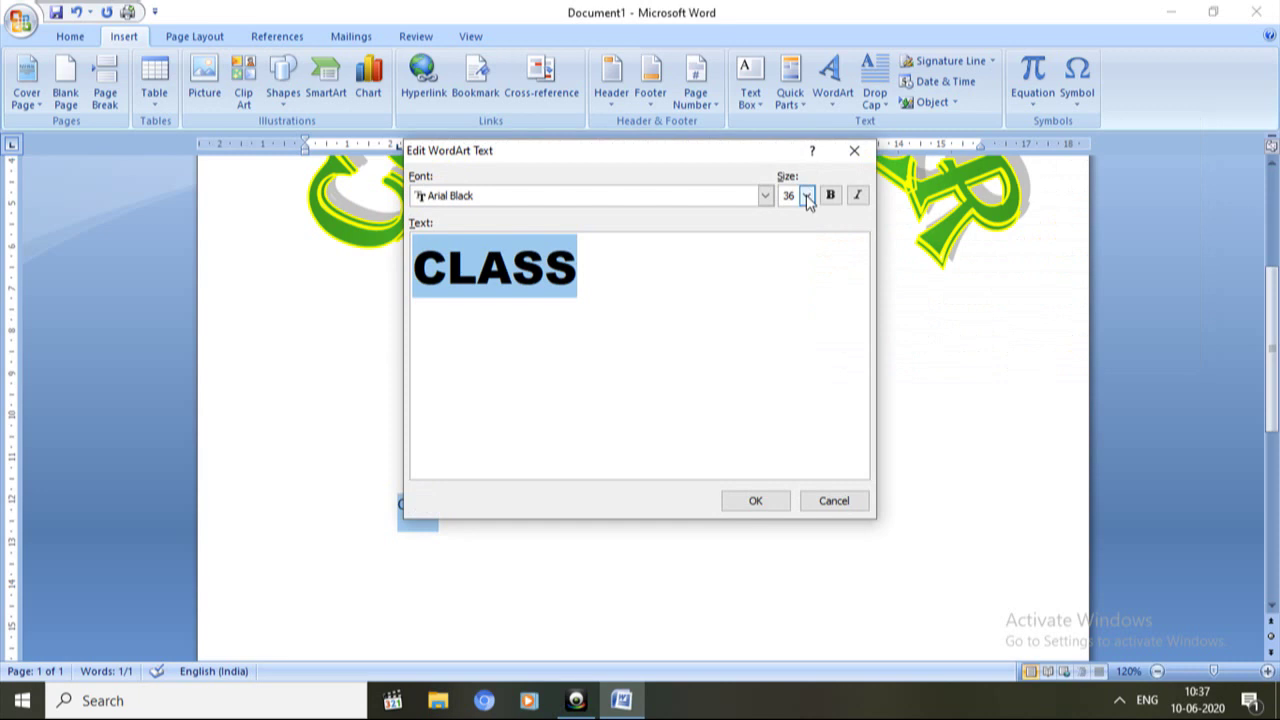
# Set the CLASS WordArt's font to Algerian in bold and insert it
pyautogui.click(765, 198)
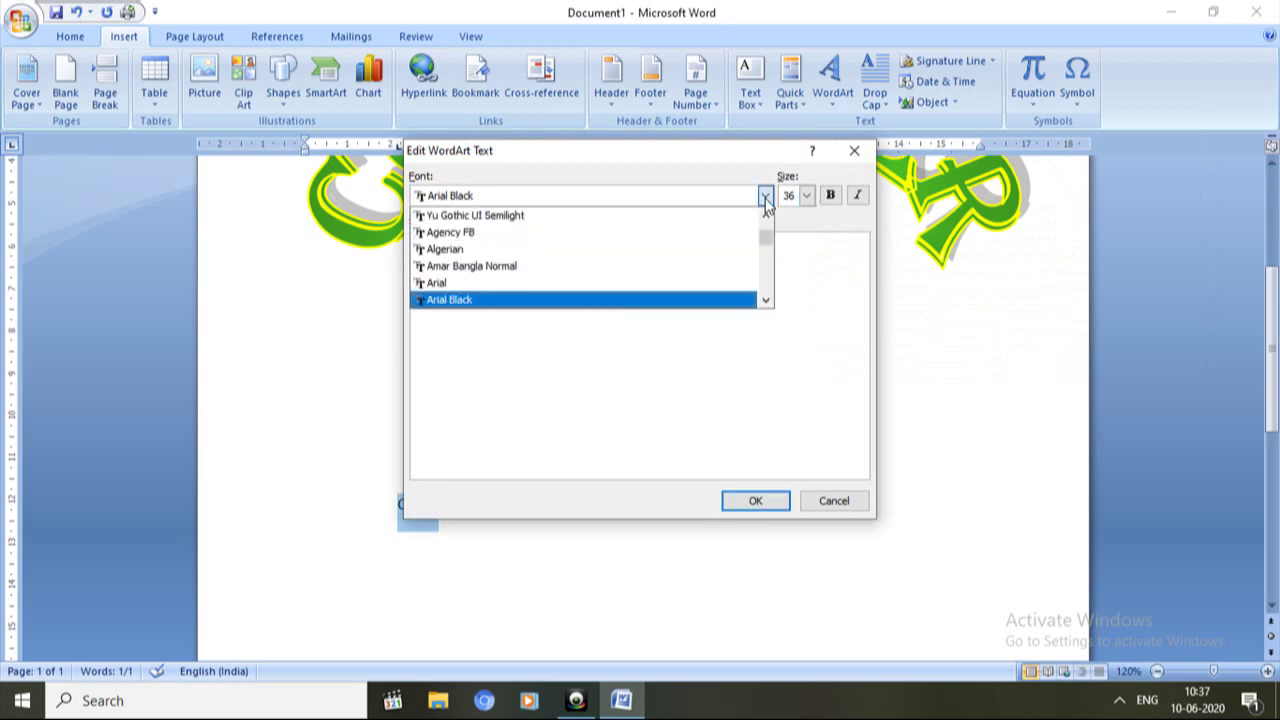
pyautogui.click(447, 257)
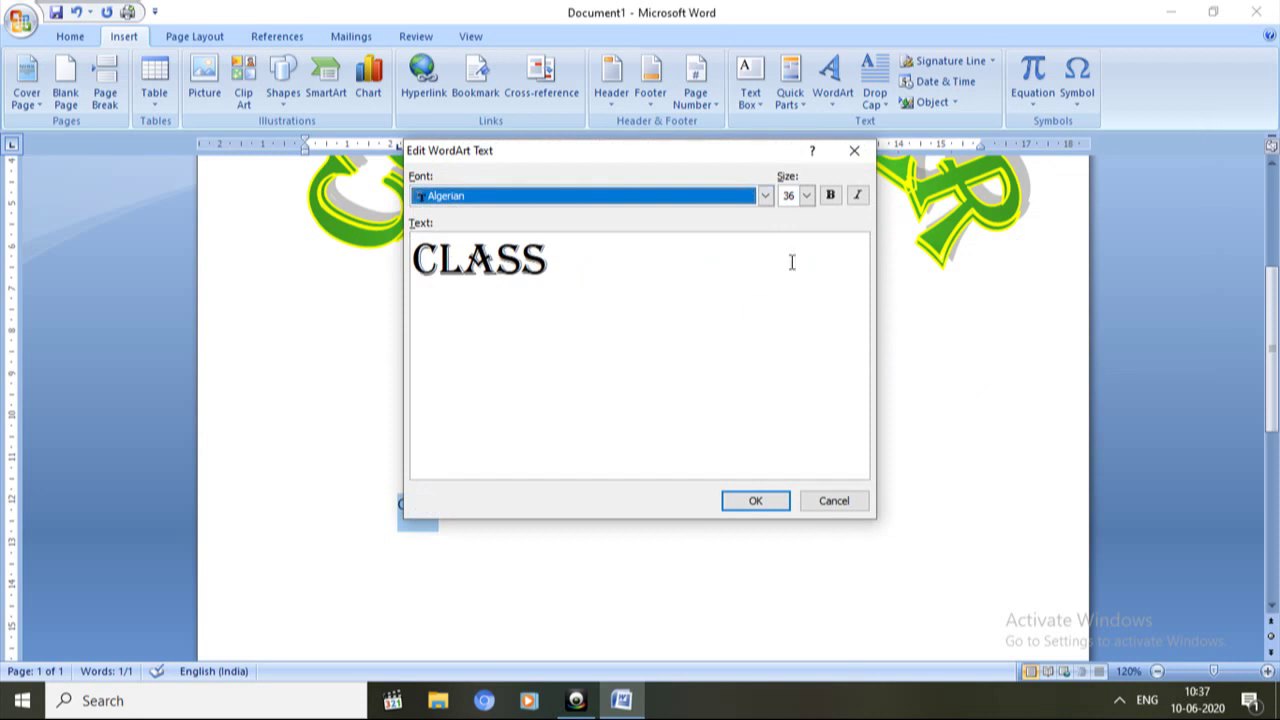
pyautogui.click(830, 195)
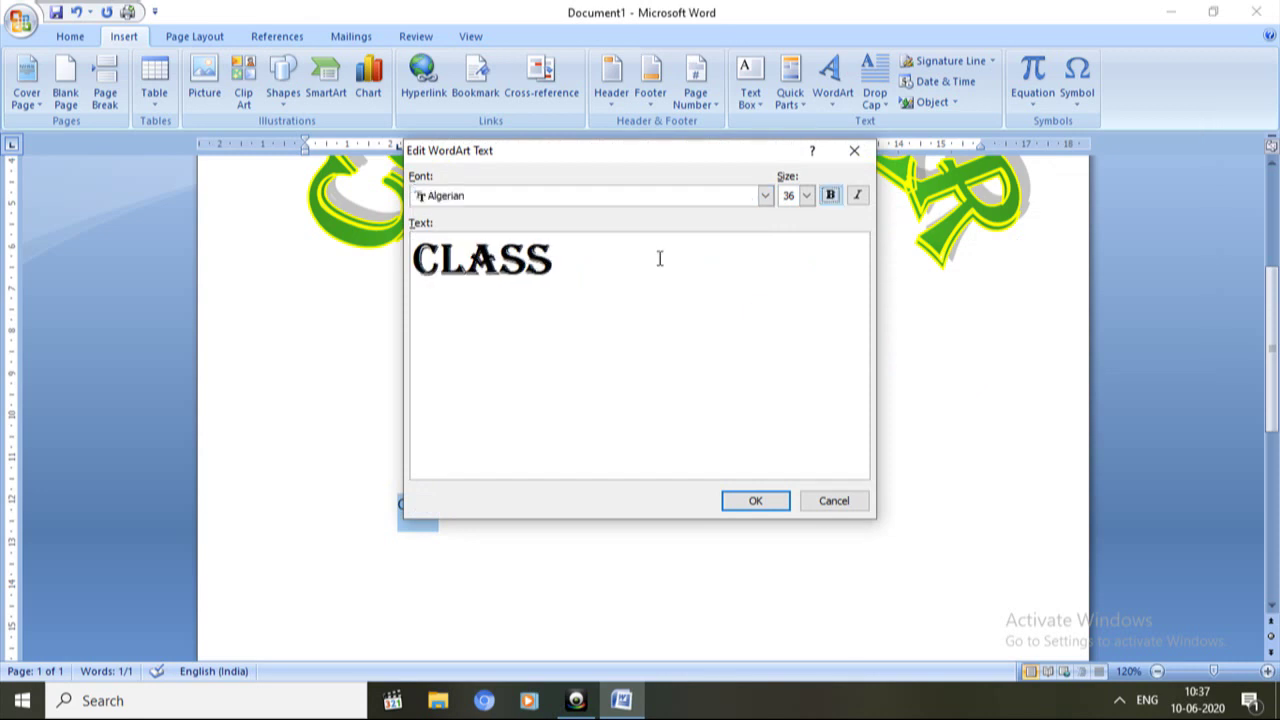
pyautogui.click(766, 502)
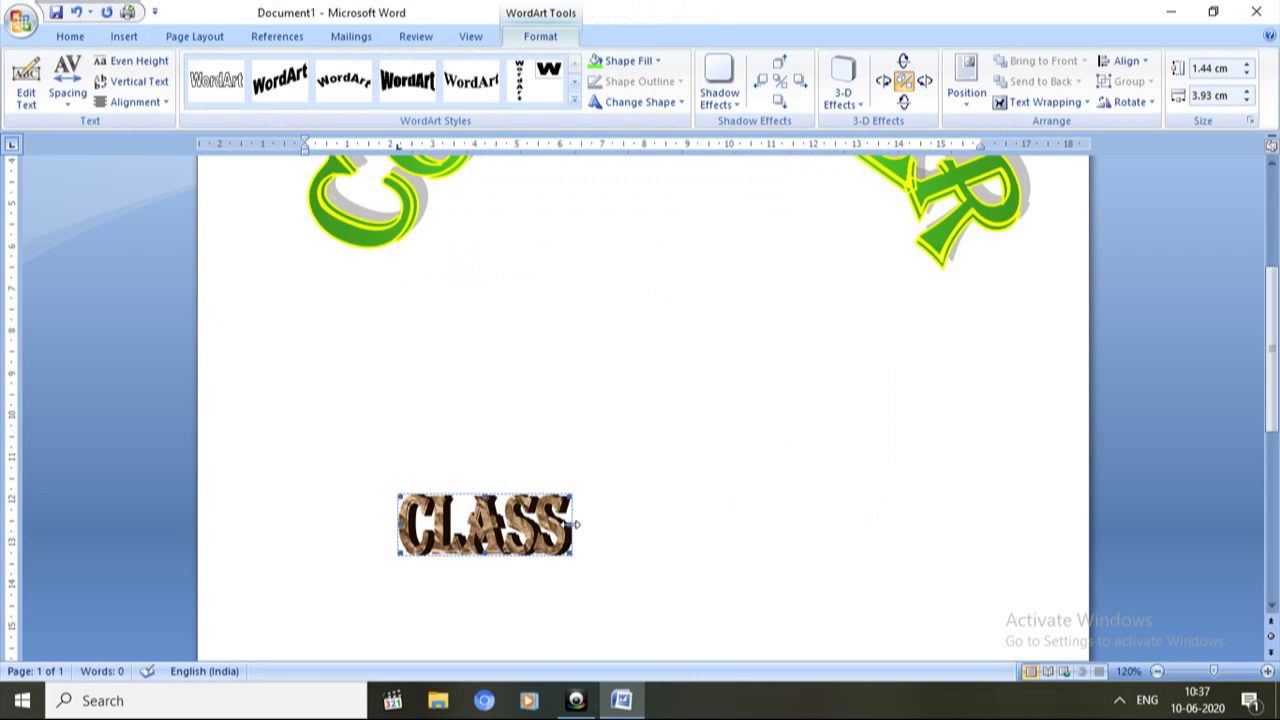
# Enlarge the CLASS WordArt to about 3.45 cm high and 12.26 cm wide
pyautogui.moveTo(575, 523); pyautogui.dragTo(920, 526)
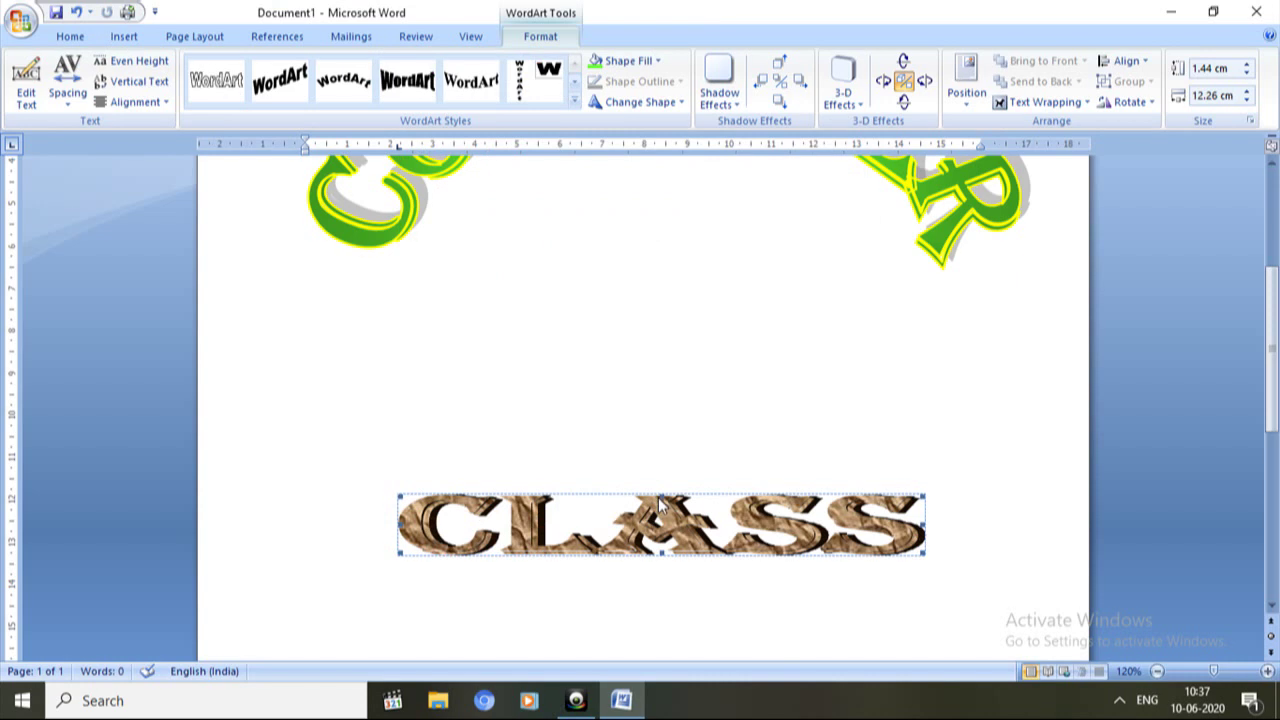
pyautogui.moveTo(663, 491); pyautogui.dragTo(660, 416)
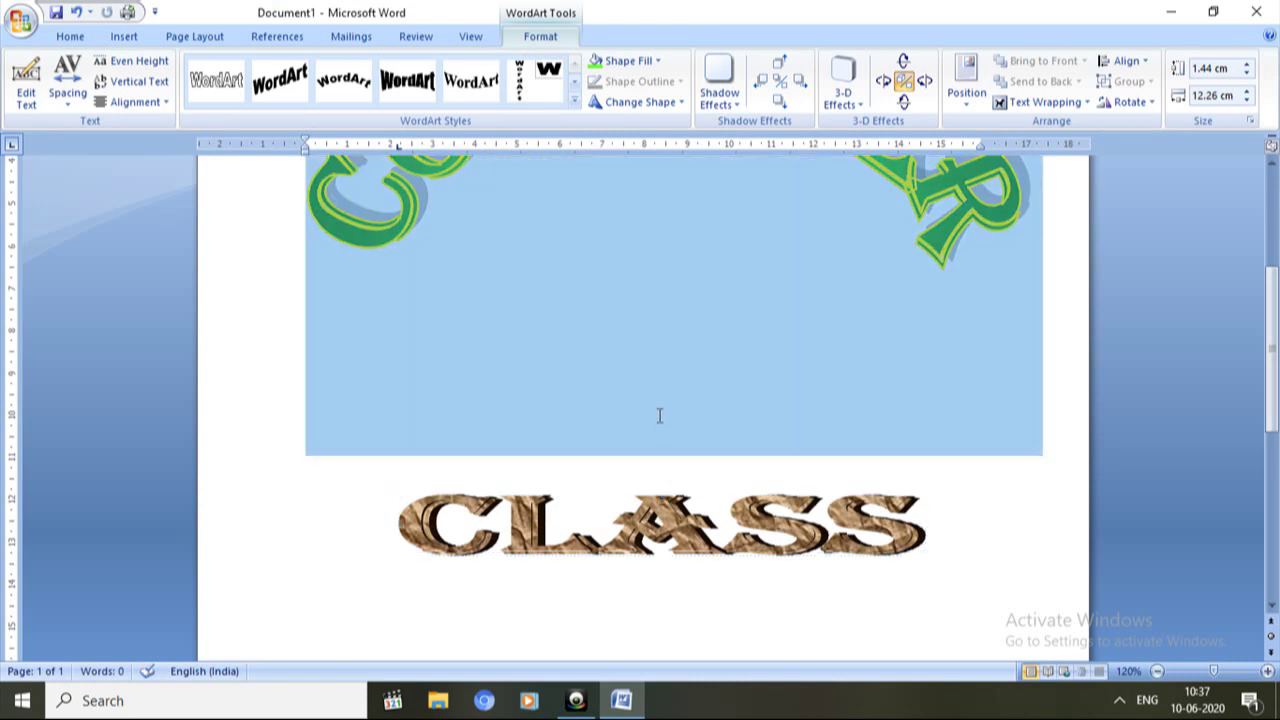
pyautogui.click(637, 537)
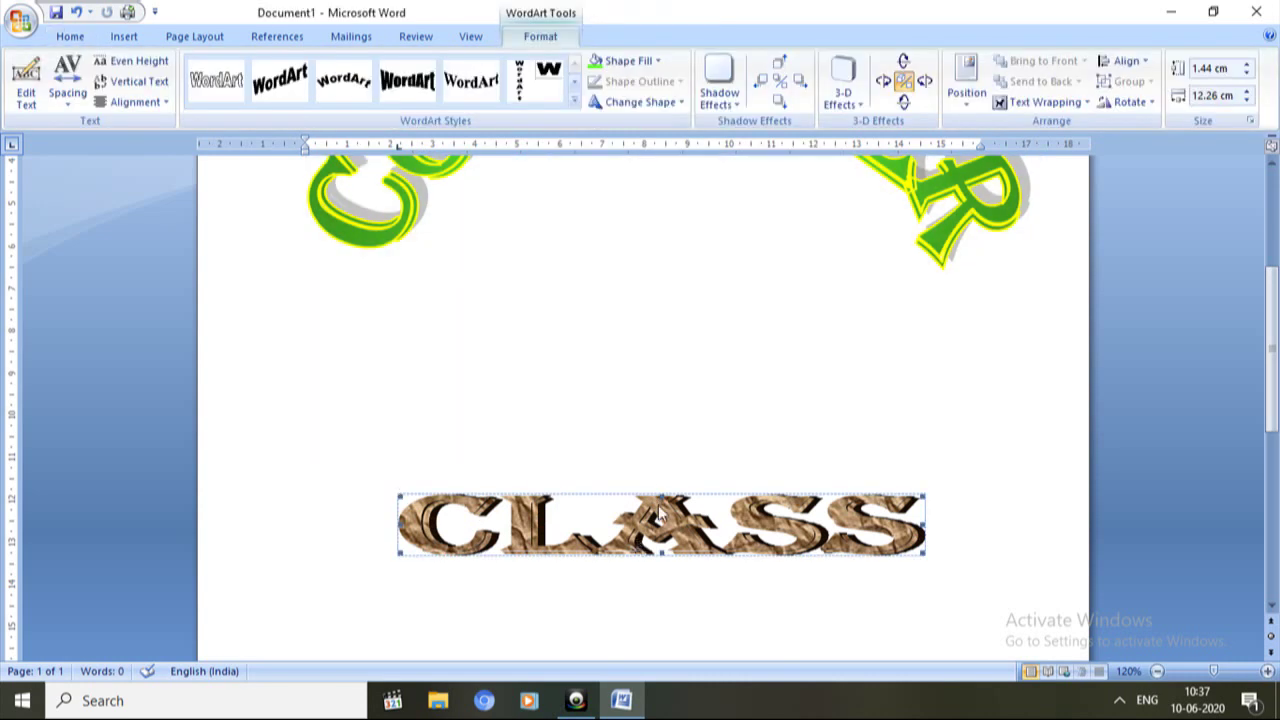
pyautogui.moveTo(661, 490); pyautogui.dragTo(657, 409)
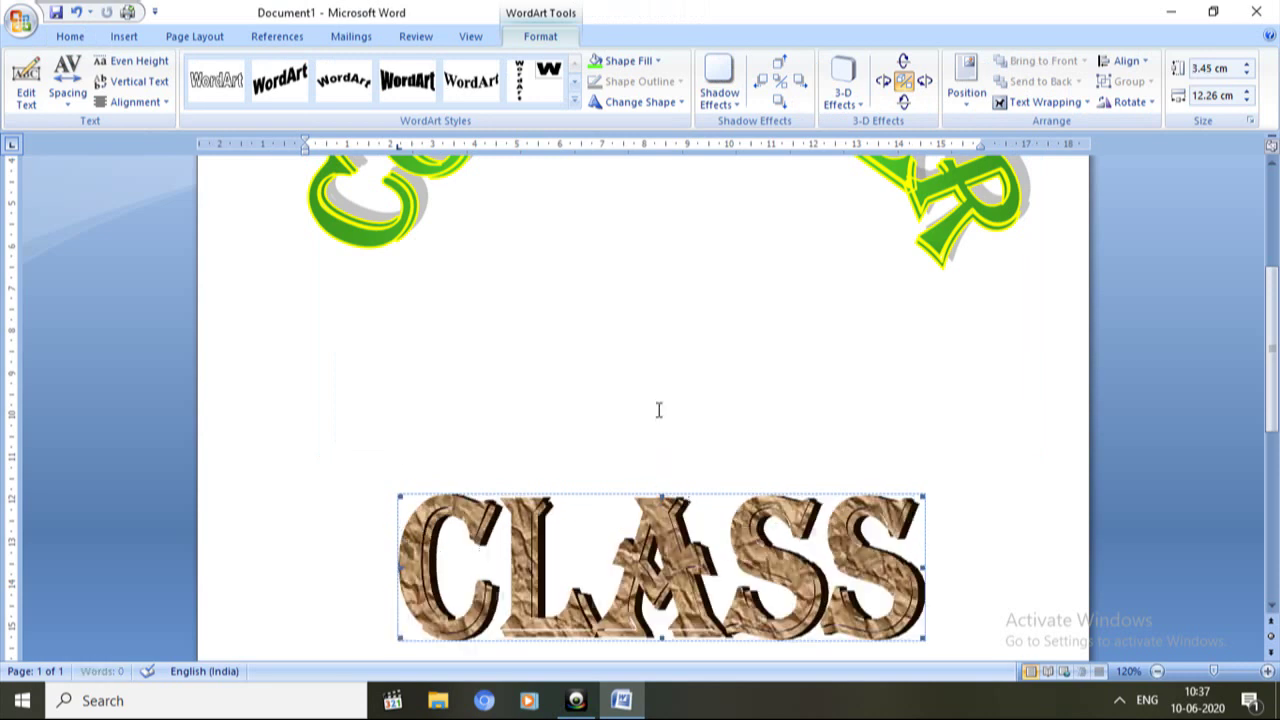
pyautogui.rightClick(829, 580)
pyautogui.click(918, 584)
pyautogui.rightClick(815, 573)
pyautogui.click(919, 614)
pyautogui.rightClick(812, 570)
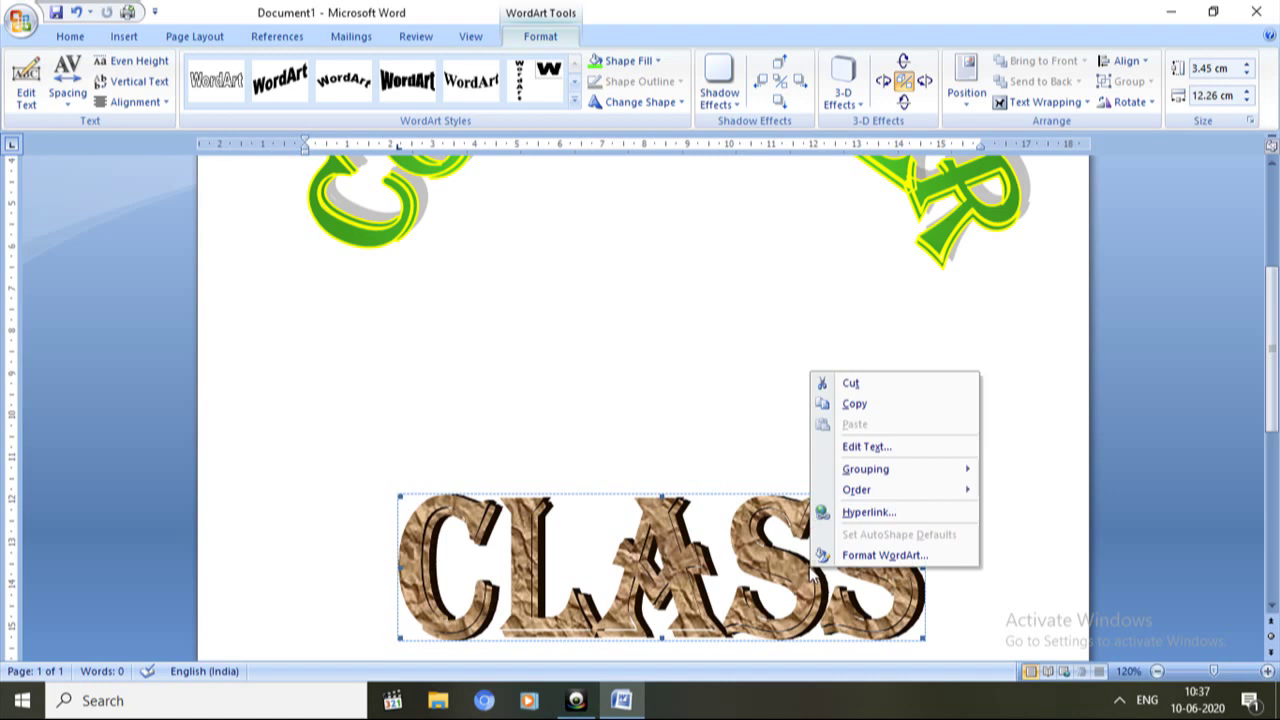
pyautogui.click(984, 578)
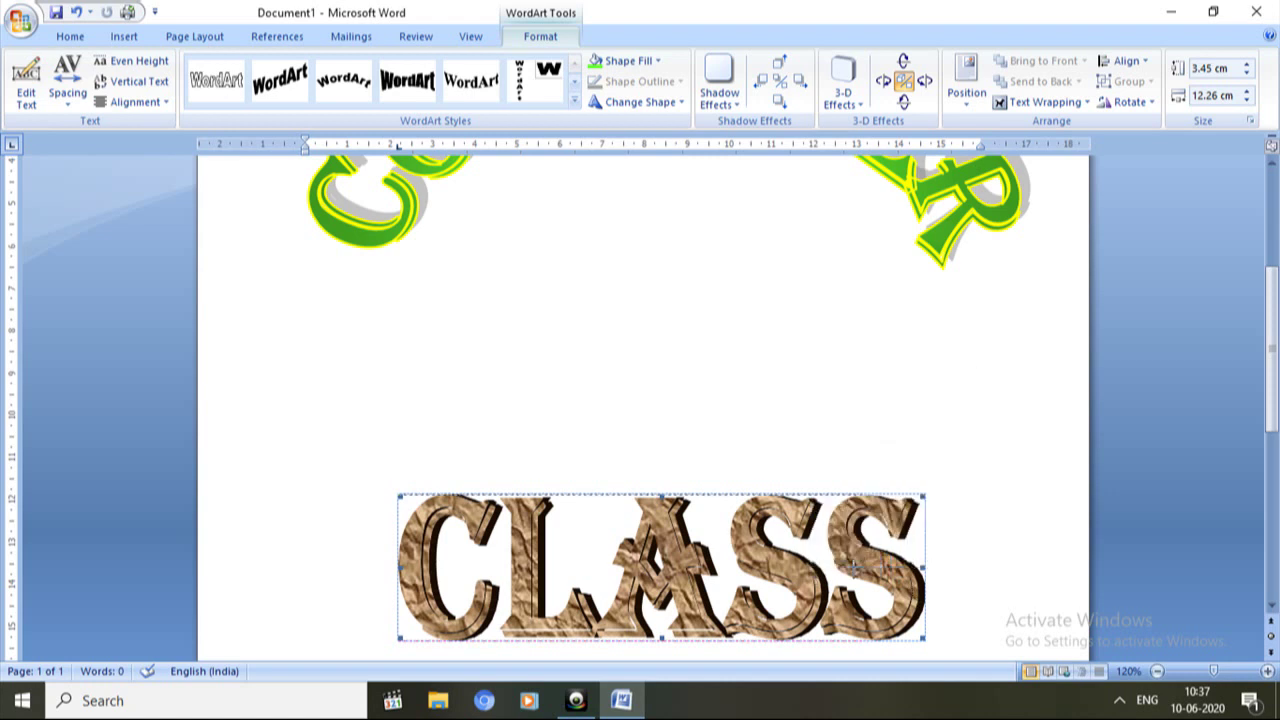
# Narrow the CLASS WordArt to about 9.7 cm wide and deselect it
pyautogui.moveTo(812, 565); pyautogui.dragTo(812, 567)
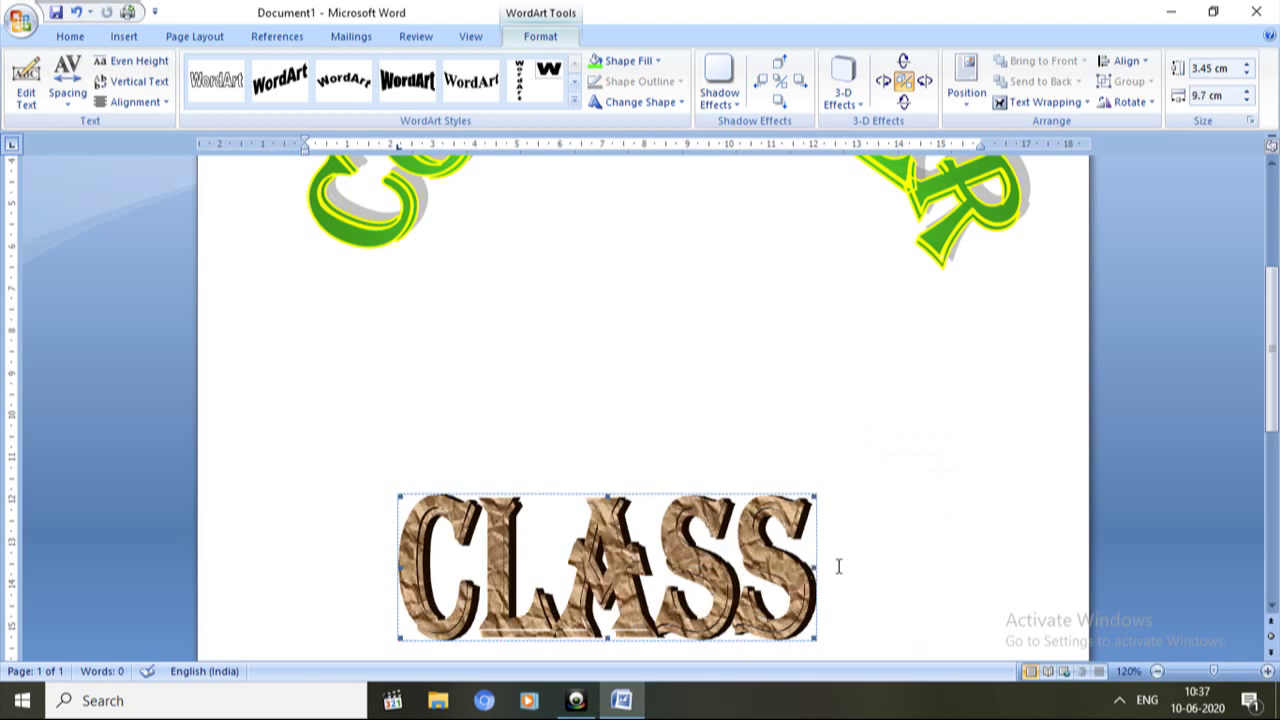
pyautogui.click(841, 567)
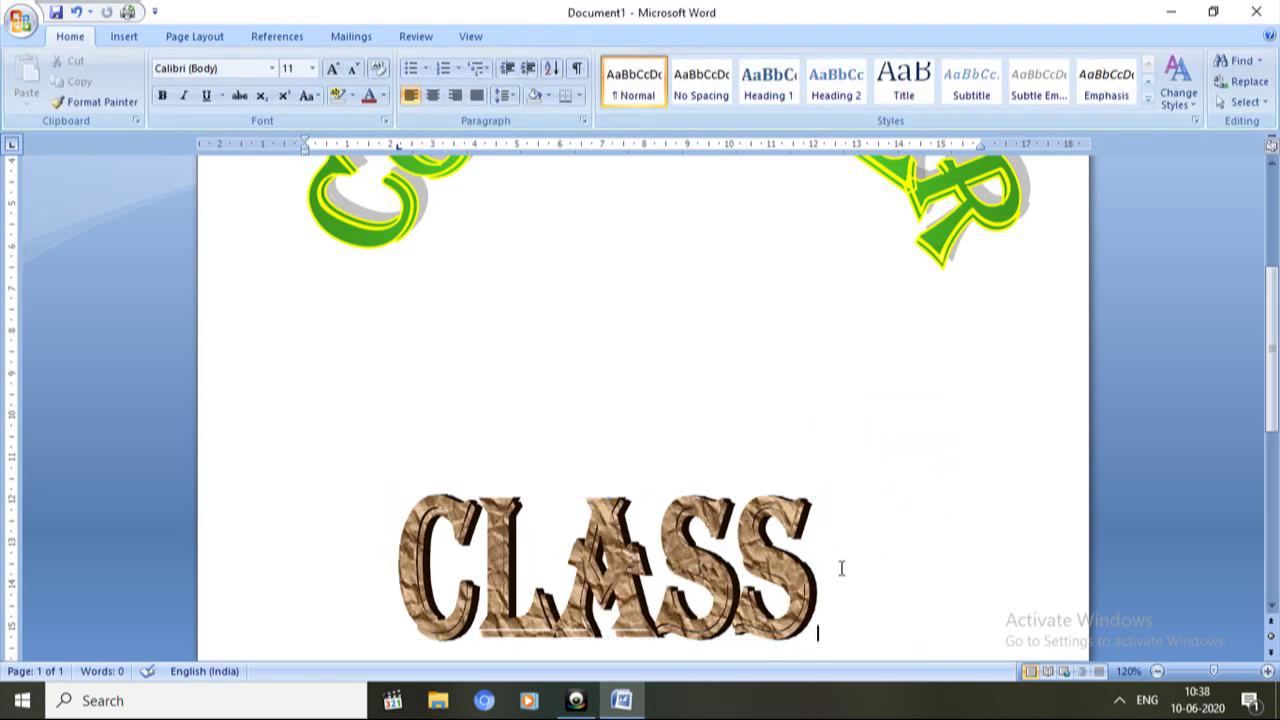
pyautogui.doubleClick(841, 567)
pyautogui.click(841, 568)
pyautogui.moveTo(1271, 407); pyautogui.dragTo(1272, 228)
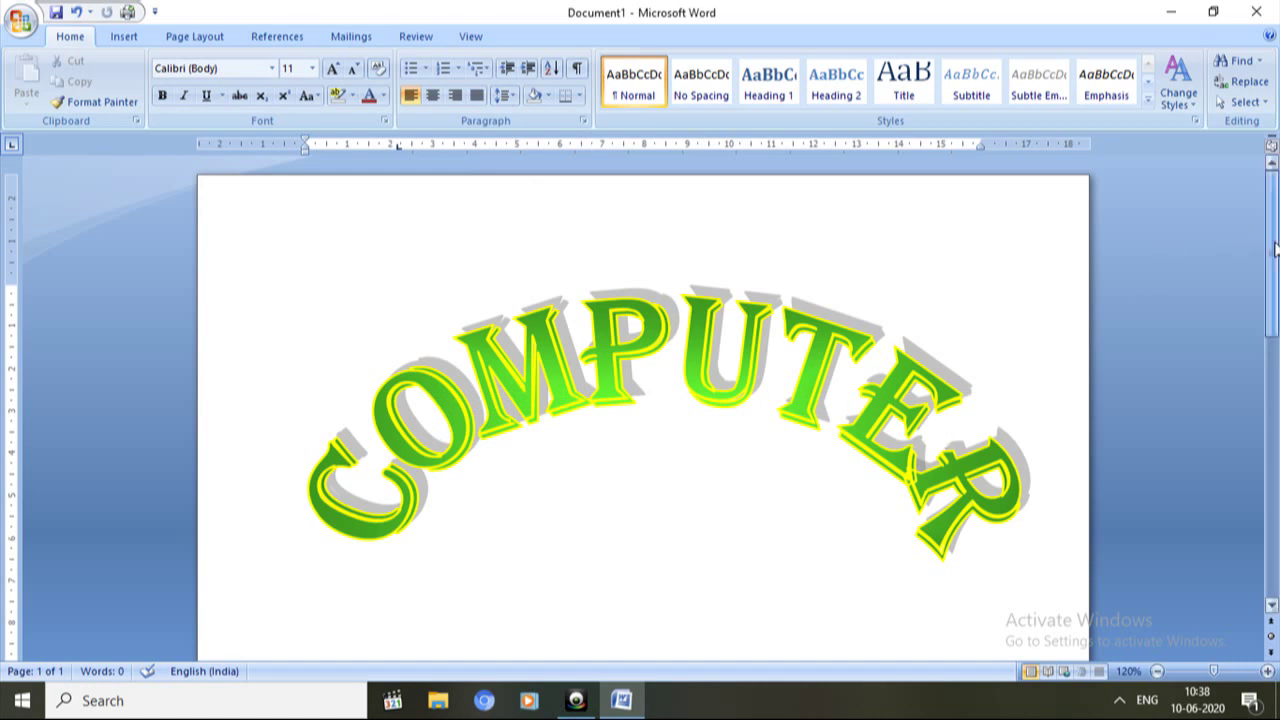
pyautogui.moveTo(1275, 250); pyautogui.dragTo(1268, 293)
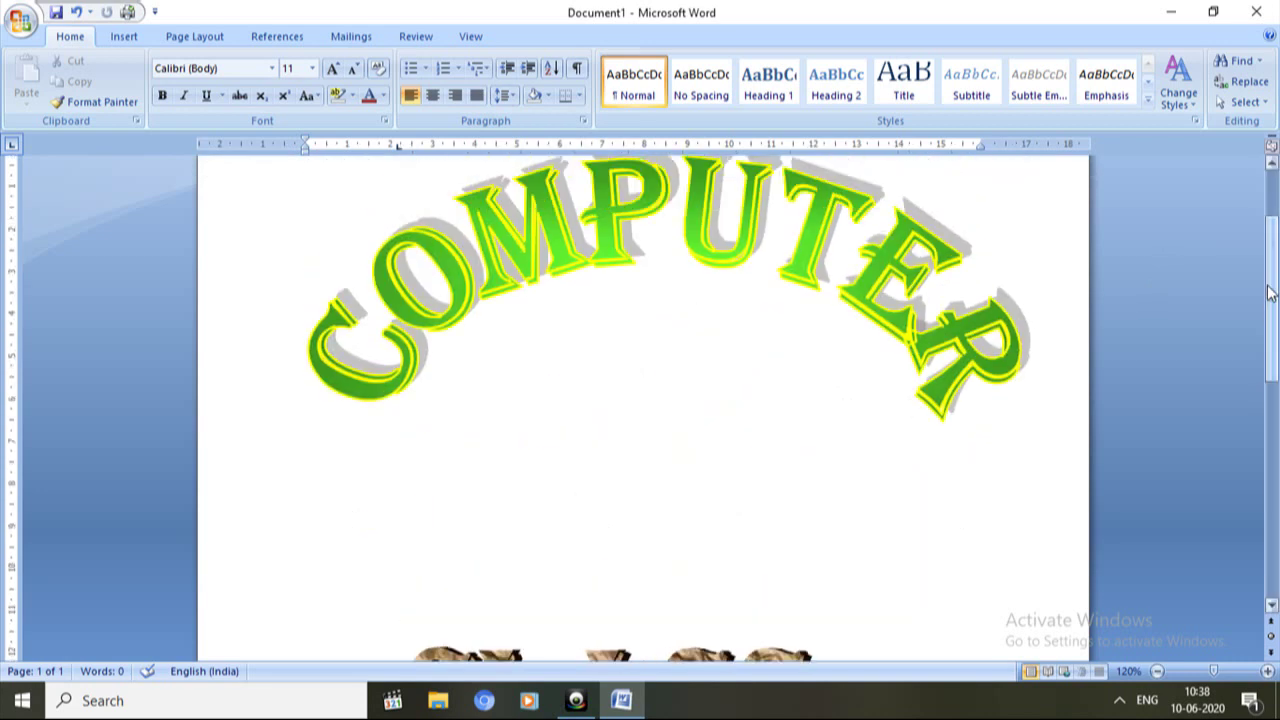